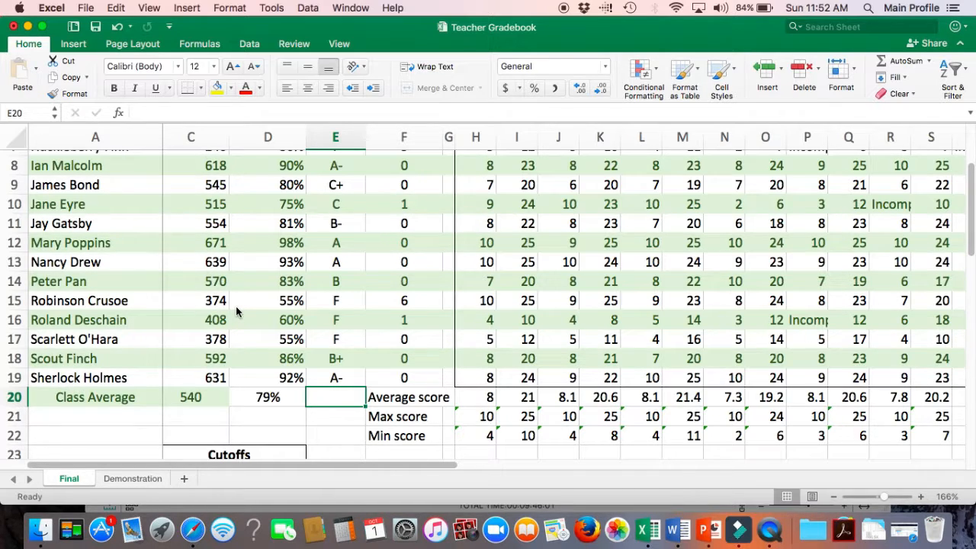
Step: Widen column A so the student names fit
{"action": "scroll", "coordinate": [411, 262], "scroll_direction": "up", "scroll_amount": 7}
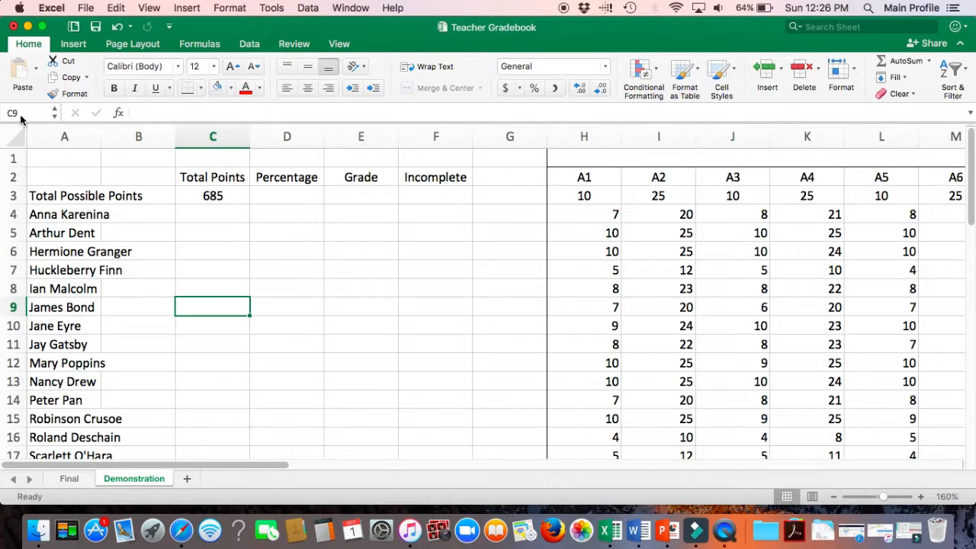
{"action": "left_click", "coordinate": [204, 217]}
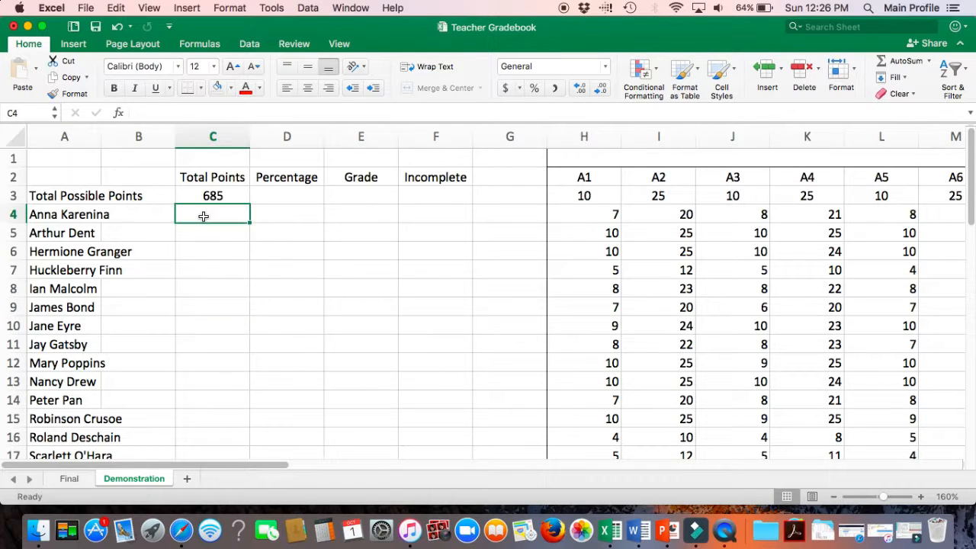
{"action": "left_click_drag", "start_coordinate": [102, 136], "coordinate": [146, 135]}
Step: Narrow the spacer columns B and G
{"action": "left_click", "coordinate": [177, 131]}
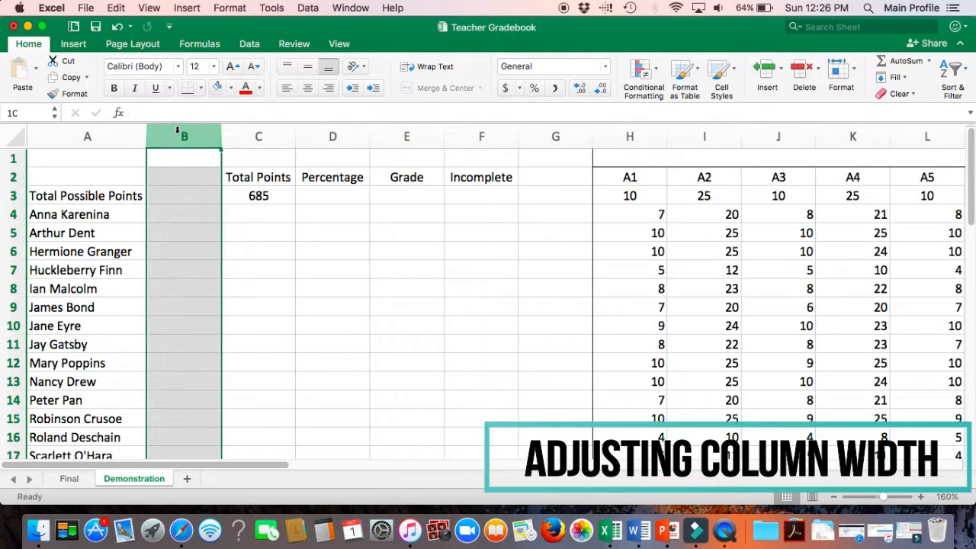
{"action": "left_click", "coordinate": [574, 132], "text": "super"}
{"action": "left_click_drag", "start_coordinate": [592, 135], "coordinate": [527, 137]}
{"action": "left_click", "coordinate": [328, 235]}
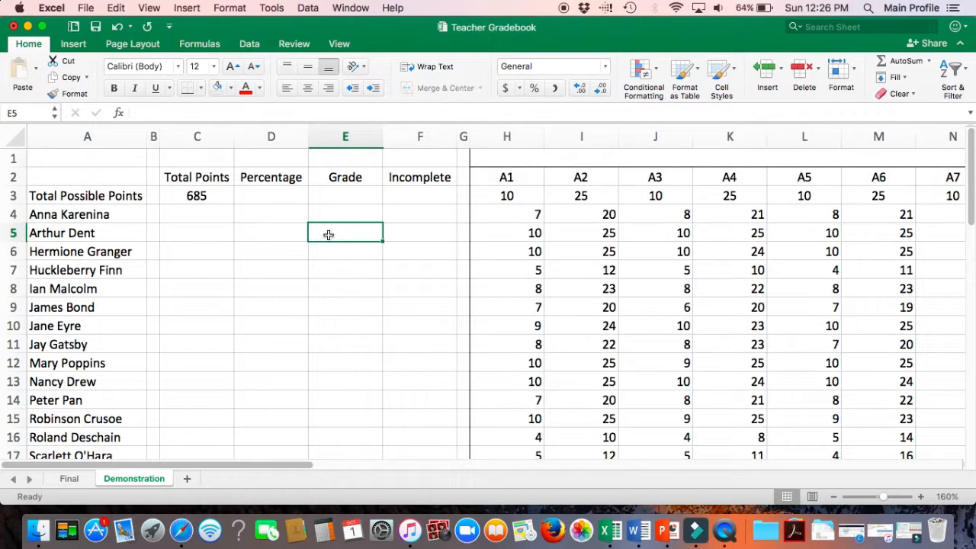
Step: Select the score columns H through AE and narrow them all together
{"action": "scroll", "coordinate": [328, 234], "scroll_direction": "right", "scroll_amount": 4}
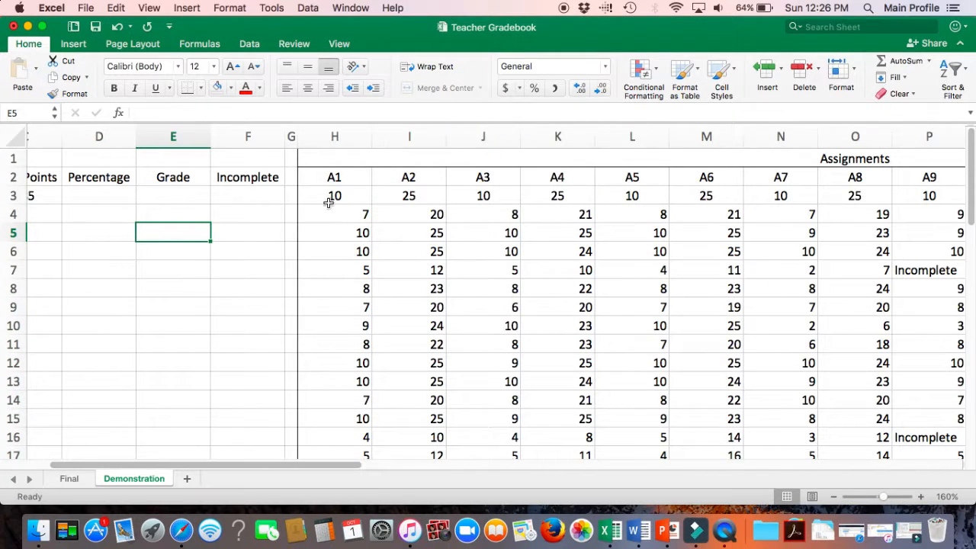
{"action": "left_click", "coordinate": [330, 138]}
{"action": "left_click_drag", "start_coordinate": [362, 138], "coordinate": [281, 132]}
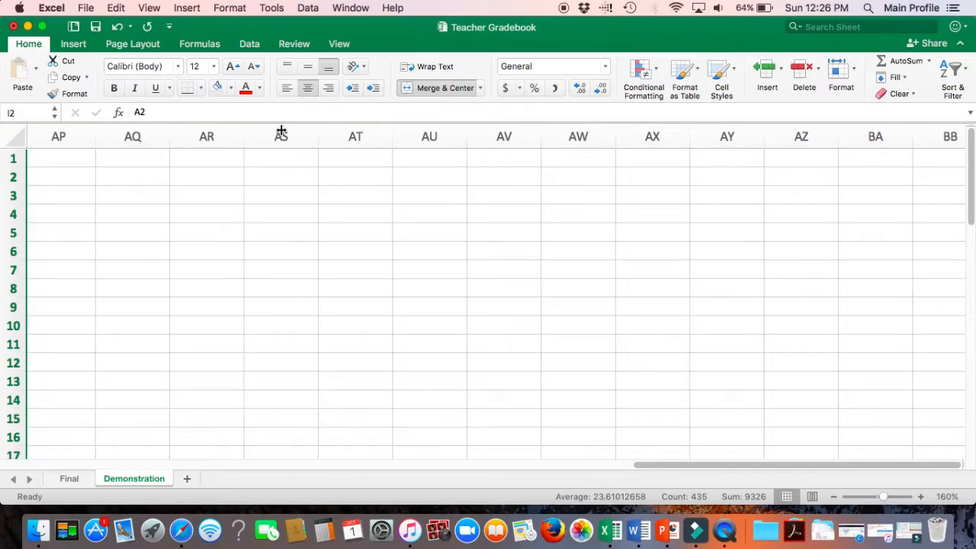
{"action": "scroll", "coordinate": [163, 193], "scroll_direction": "left", "scroll_amount": 15}
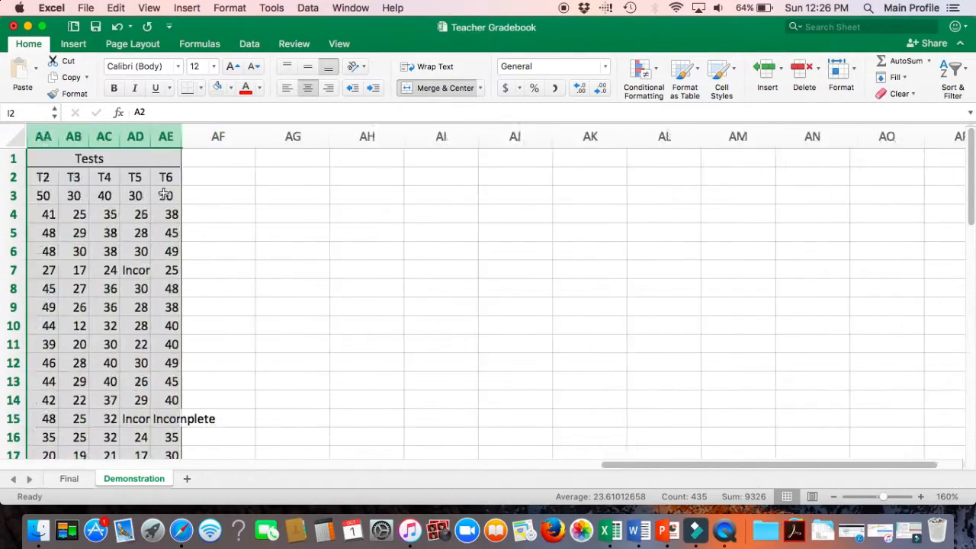
{"action": "scroll", "coordinate": [163, 193], "scroll_direction": "left", "scroll_amount": 1}
{"action": "scroll", "coordinate": [163, 193], "scroll_direction": "left", "scroll_amount": 10}
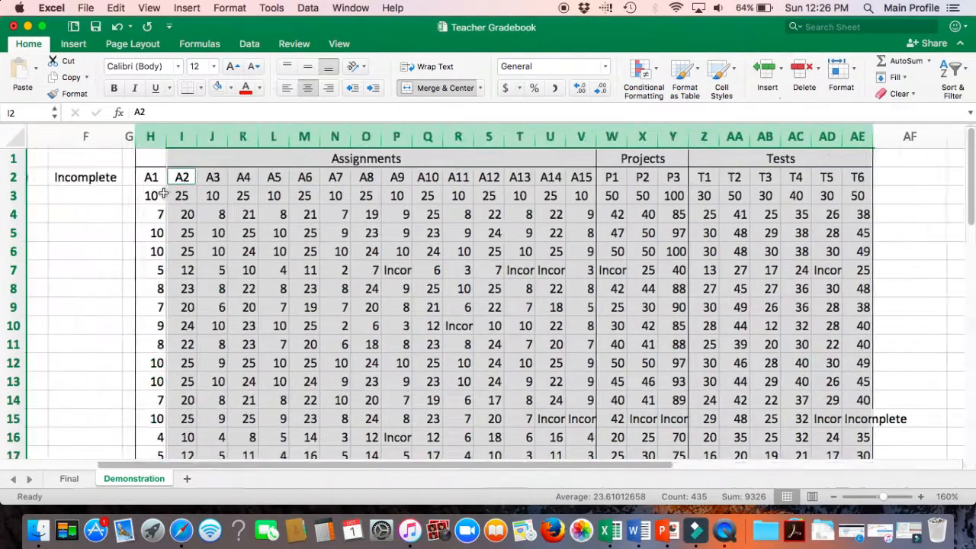
{"action": "left_click", "coordinate": [265, 233]}
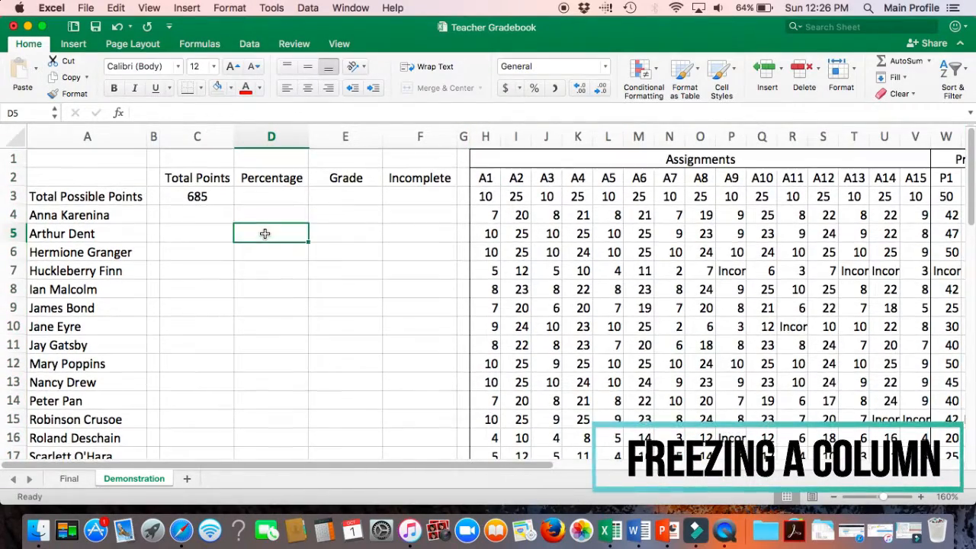
Step: Freeze the first column so the student names stay in place
{"action": "scroll", "coordinate": [254, 231], "scroll_direction": "right", "scroll_amount": 10}
{"action": "scroll", "coordinate": [254, 231], "scroll_direction": "left", "scroll_amount": 8}
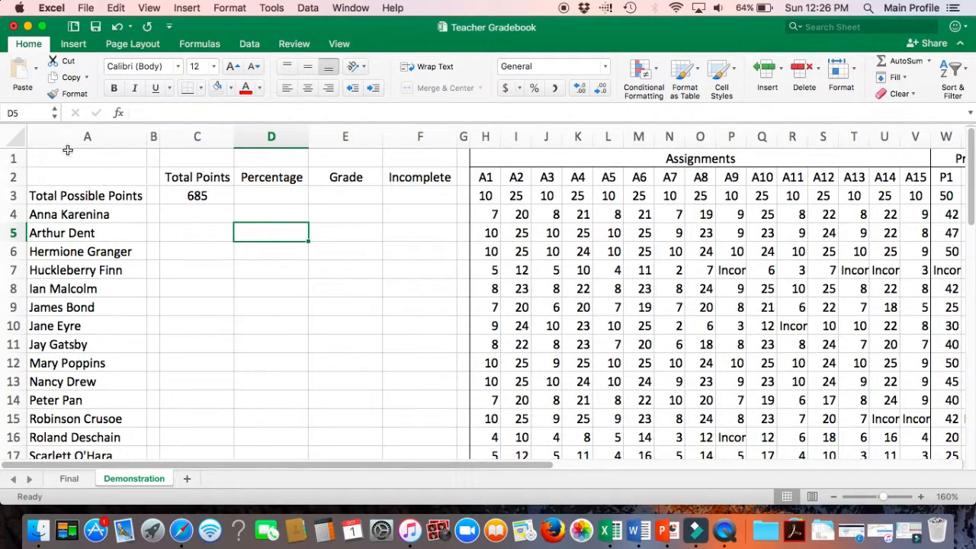
{"action": "left_click", "coordinate": [58, 136]}
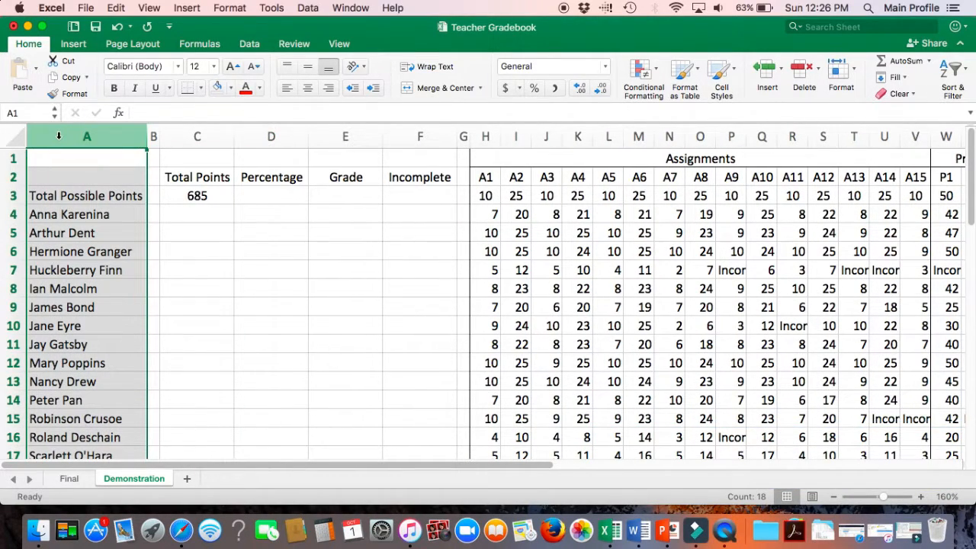
{"action": "left_click", "coordinate": [339, 44]}
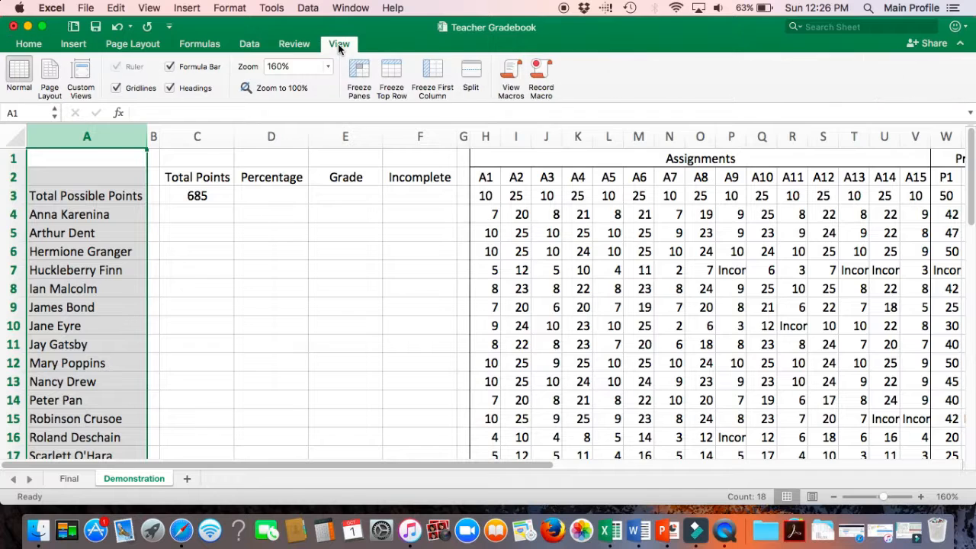
{"action": "left_click", "coordinate": [431, 74]}
{"action": "left_click", "coordinate": [376, 300]}
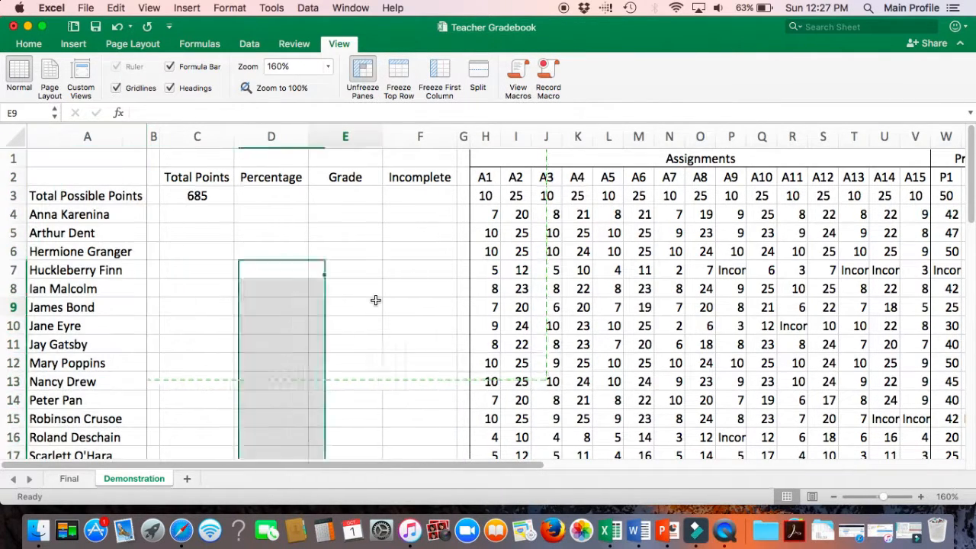
Step: Scroll across the sheet to check that the name column stays fixed
{"action": "scroll", "coordinate": [375, 301], "scroll_direction": "right", "scroll_amount": 10}
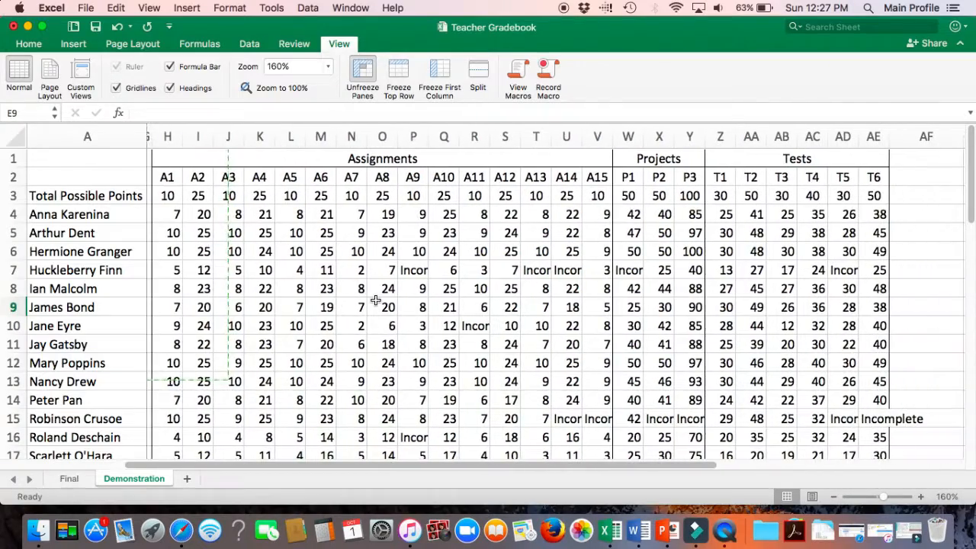
{"action": "scroll", "coordinate": [375, 300], "scroll_direction": "right", "scroll_amount": 5}
{"action": "scroll", "coordinate": [375, 301], "scroll_direction": "left", "scroll_amount": 1}
{"action": "scroll", "coordinate": [375, 301], "scroll_direction": "left", "scroll_amount": 15}
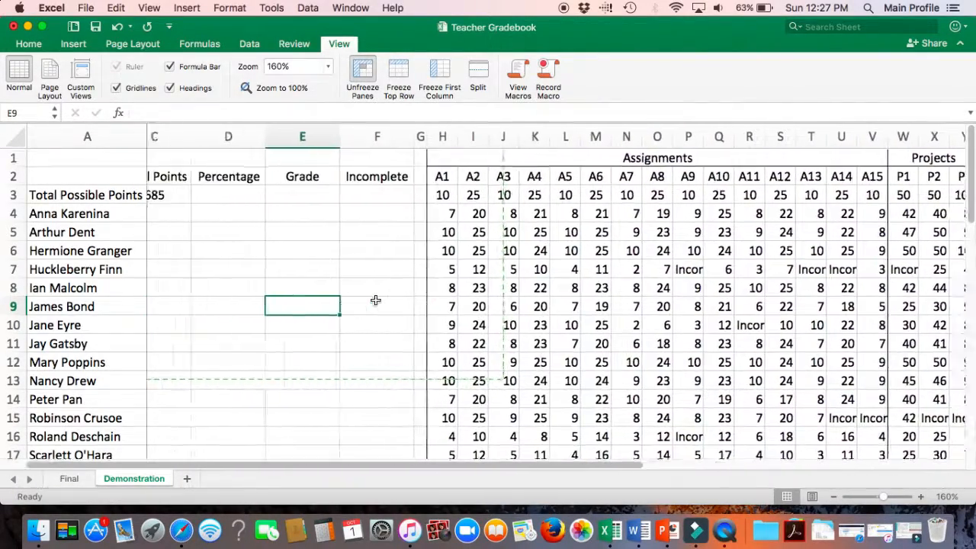
{"action": "scroll", "coordinate": [376, 301], "scroll_direction": "down", "scroll_amount": 1}
{"action": "scroll", "coordinate": [375, 299], "scroll_direction": "up", "scroll_amount": 1}
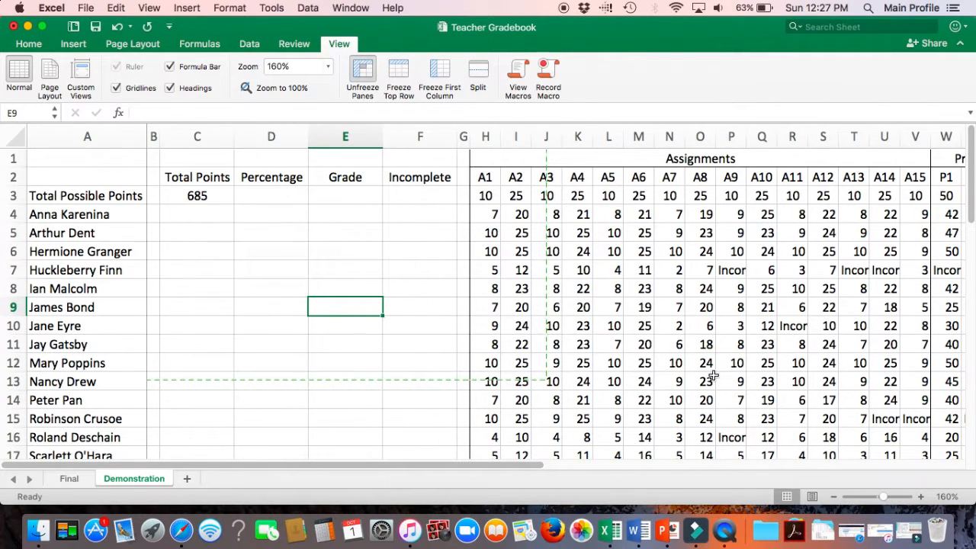
Step: Zoom to 100%, select student rows 4 to 19, and start a new Classic conditional formatting rule using a formula
{"action": "mouse_move", "coordinate": [885, 500]}
{"action": "left_mouse_down"}
{"action": "mouse_move", "coordinate": [857, 500]}
{"action": "mouse_move", "coordinate": [884, 500]}
{"action": "left_mouse_up"}
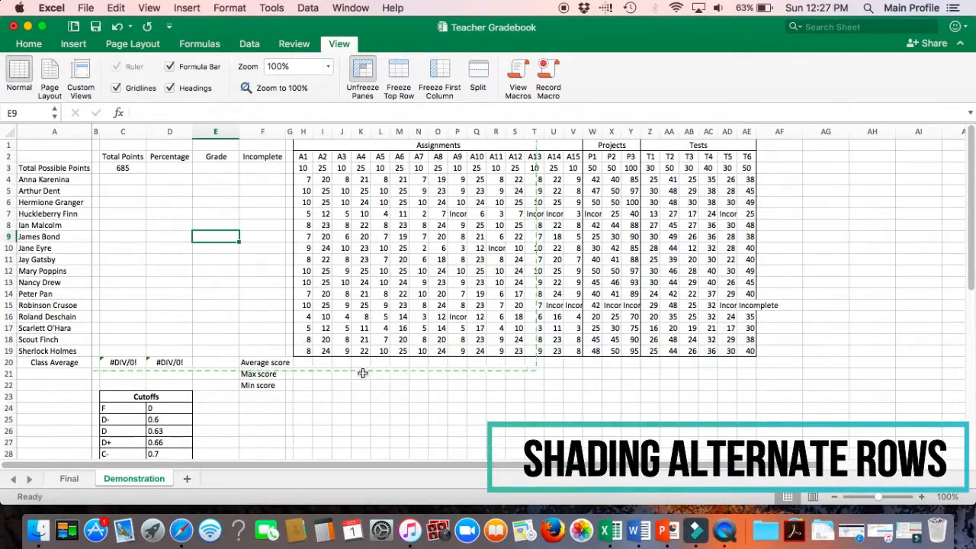
{"action": "left_click_drag", "start_coordinate": [9, 179], "coordinate": [23, 351]}
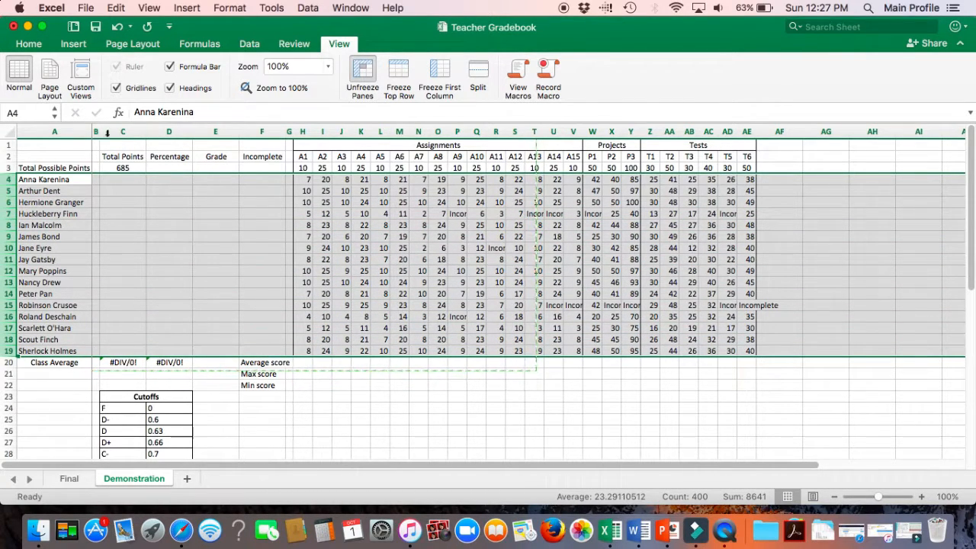
{"action": "left_click", "coordinate": [29, 44]}
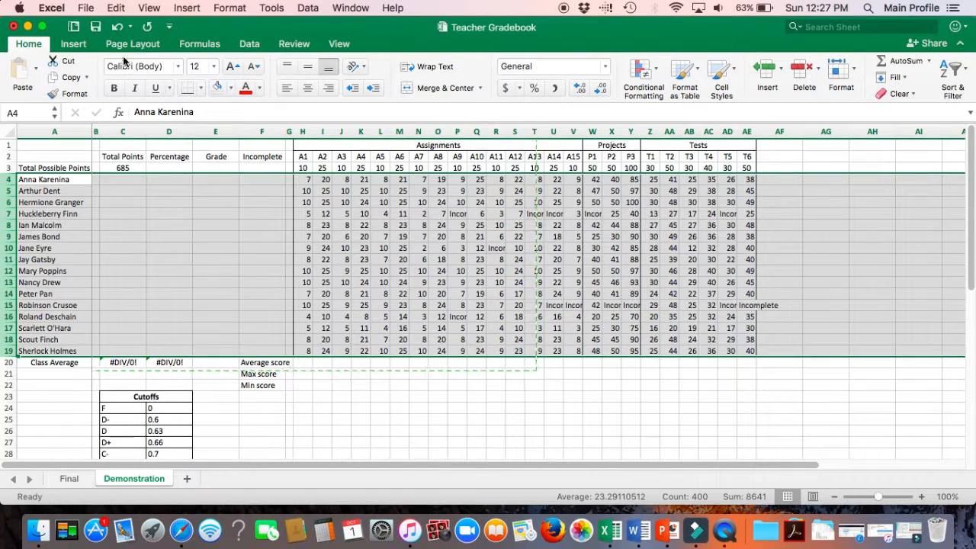
{"action": "left_click", "coordinate": [655, 74]}
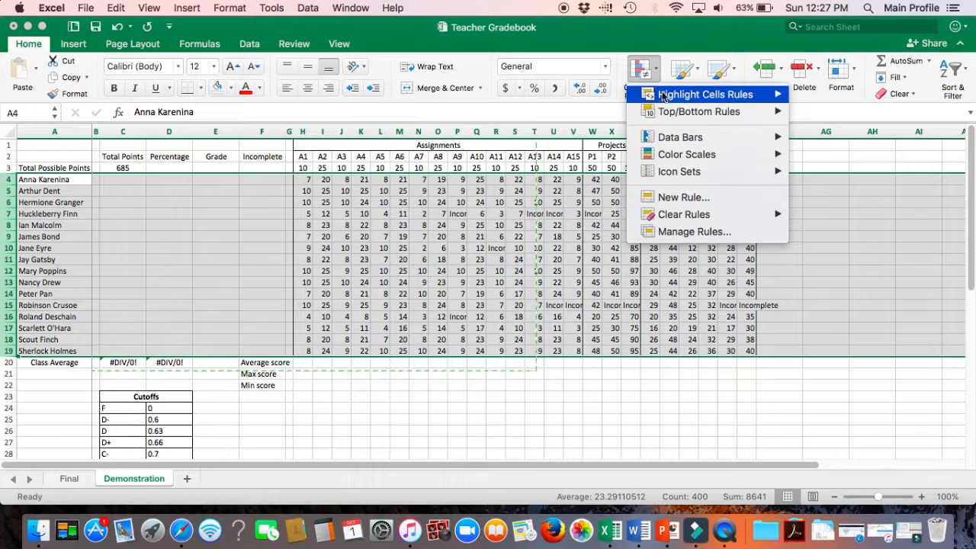
{"action": "left_click", "coordinate": [672, 200]}
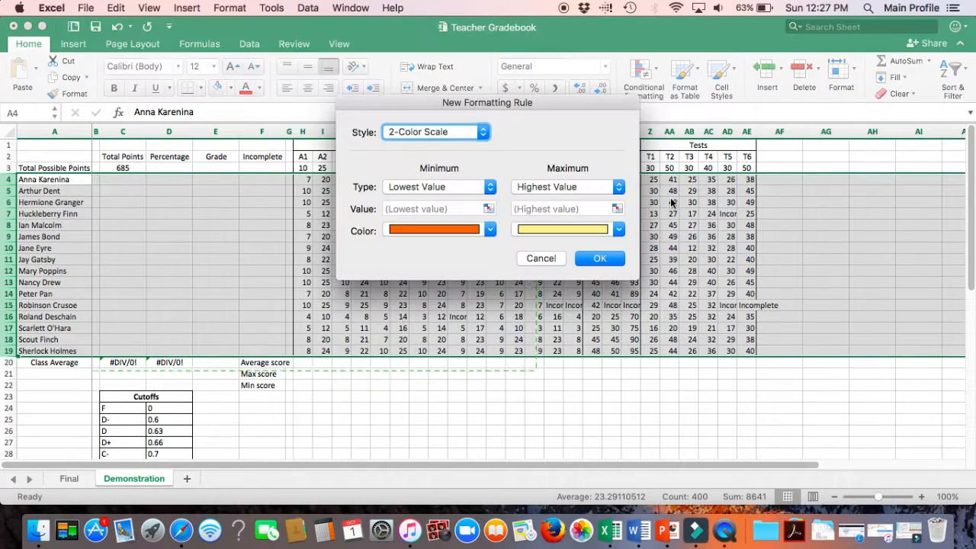
{"action": "left_click", "coordinate": [484, 133]}
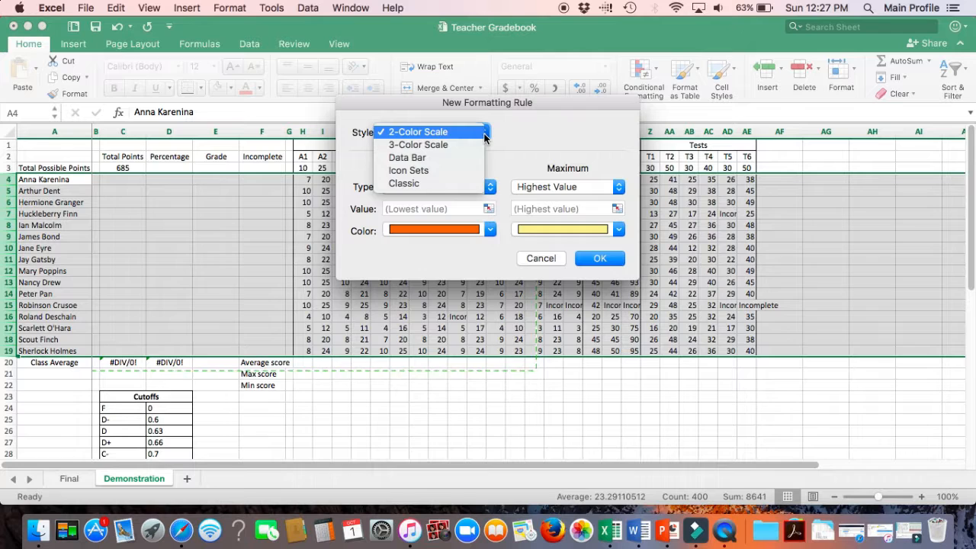
{"action": "left_click", "coordinate": [465, 183]}
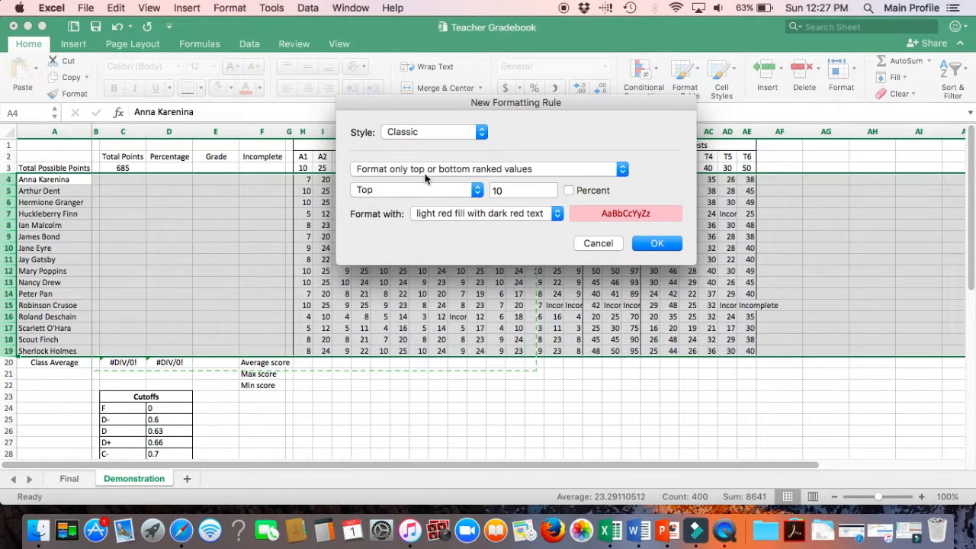
{"action": "left_click", "coordinate": [453, 171]}
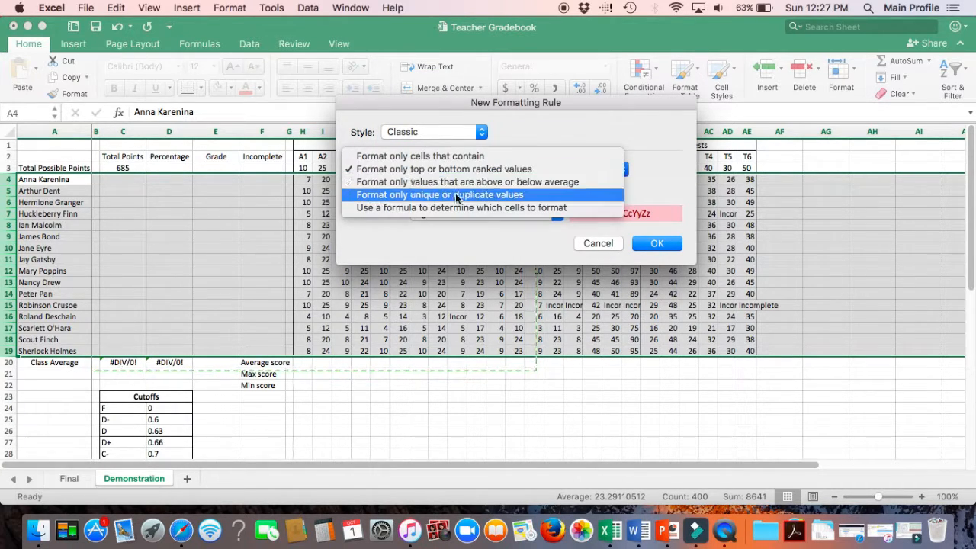
{"action": "left_click", "coordinate": [454, 206]}
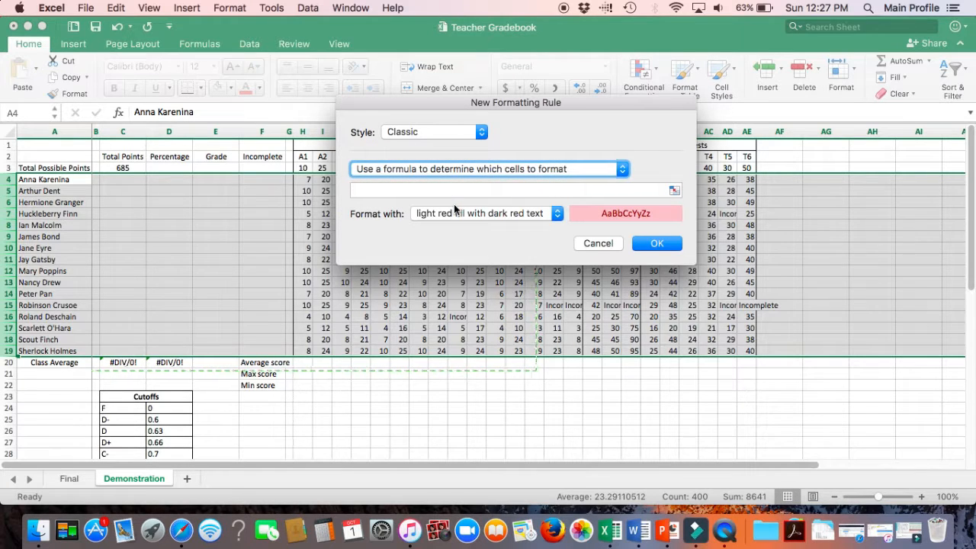
Step: Enter the rule formula =MOD(ROW(),2)=0
{"action": "left_click", "coordinate": [448, 189]}
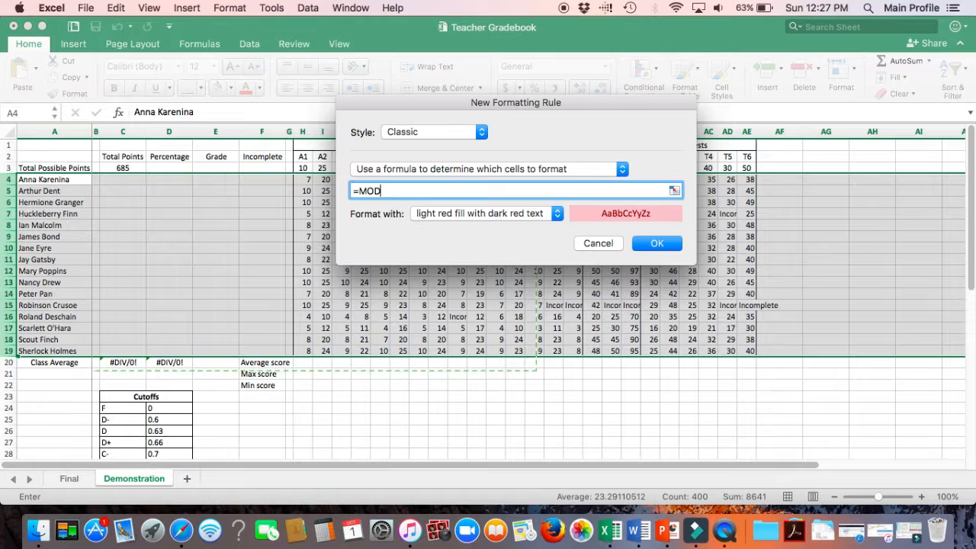
{"action": "type", "text": "=MOD(ROW()"}
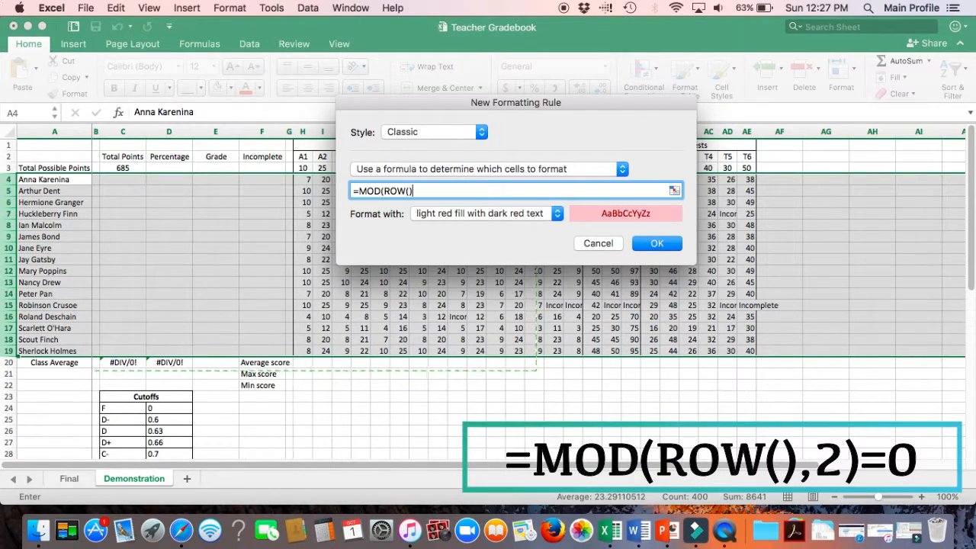
{"action": "type", "text": ",2)=0"}
Step: Choose a custom format and set its font color to purple
{"action": "left_click", "coordinate": [557, 215]}
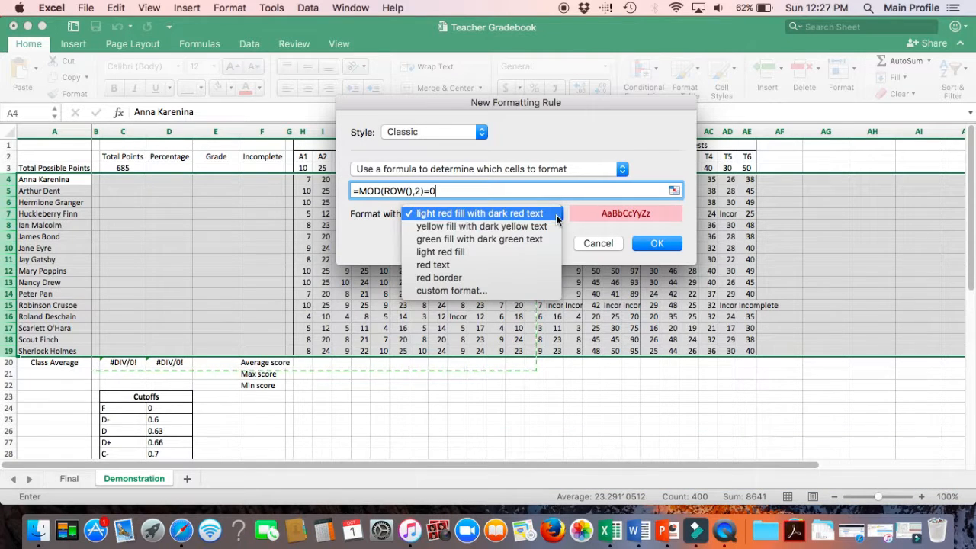
{"action": "left_click", "coordinate": [543, 290]}
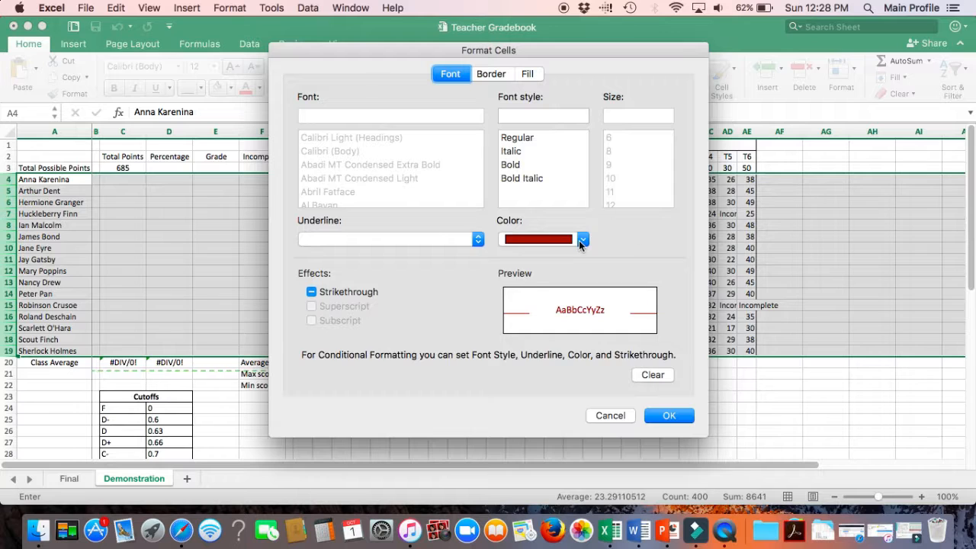
{"action": "left_click", "coordinate": [581, 240]}
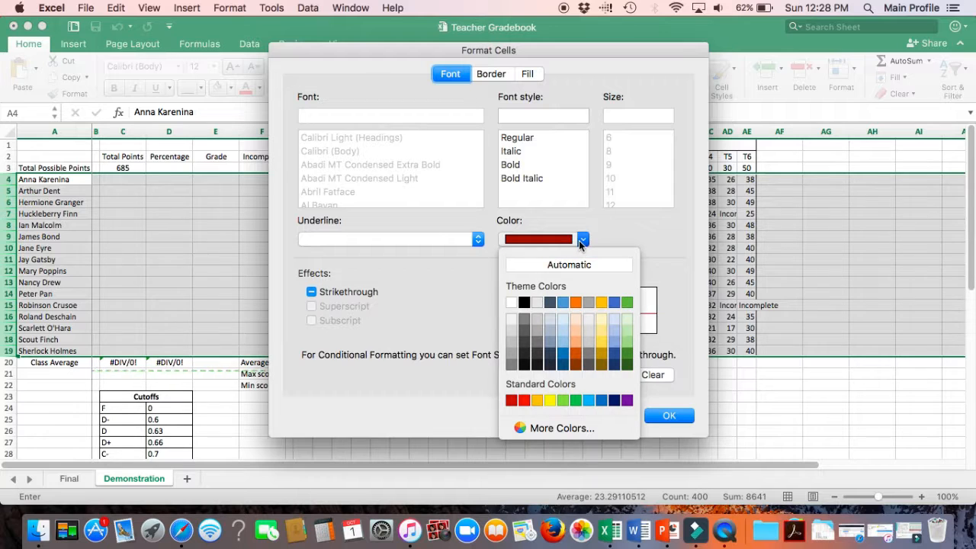
{"action": "left_click", "coordinate": [627, 401]}
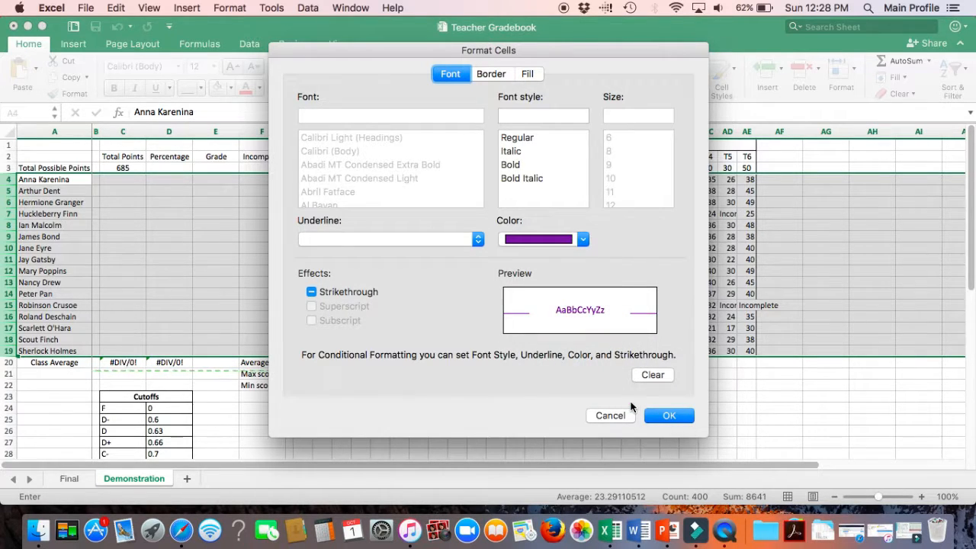
Step: Set the custom format's fill to light blue and apply the rule
{"action": "left_click", "coordinate": [522, 75]}
{"action": "left_click", "coordinate": [447, 130]}
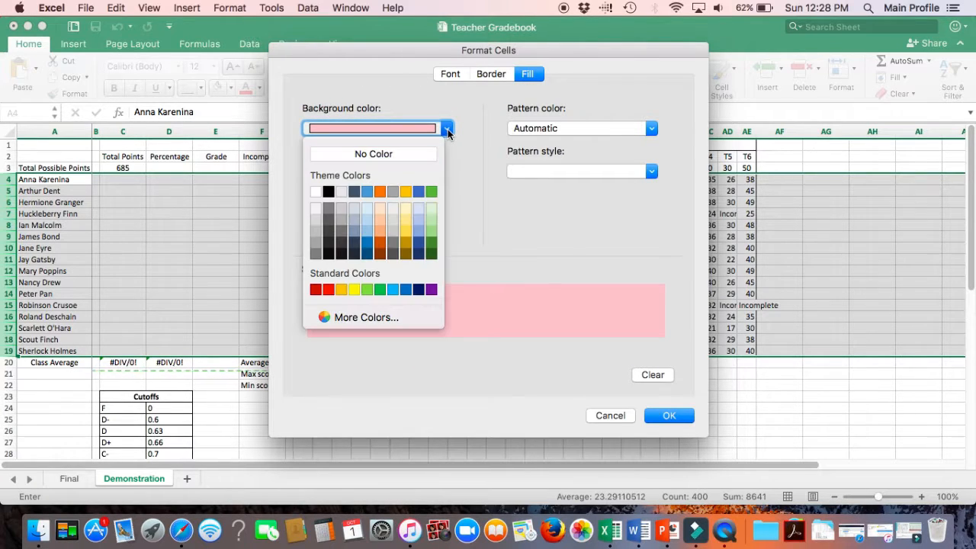
{"action": "left_click", "coordinate": [420, 220]}
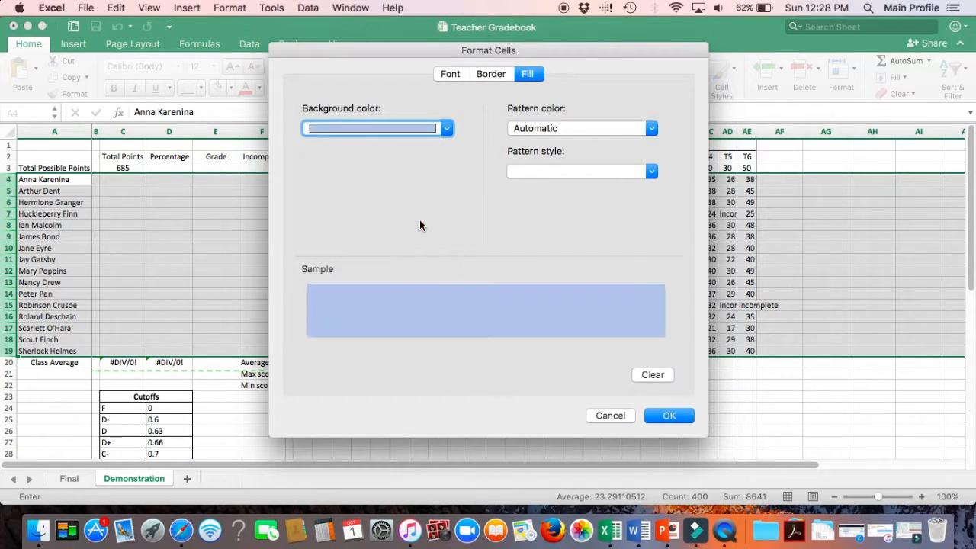
{"action": "left_click", "coordinate": [667, 416]}
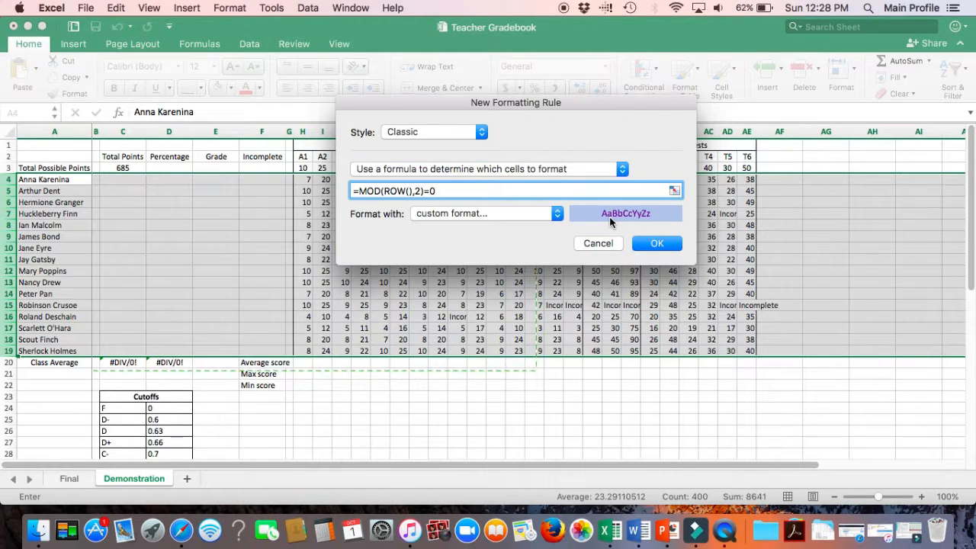
{"action": "left_click", "coordinate": [654, 244]}
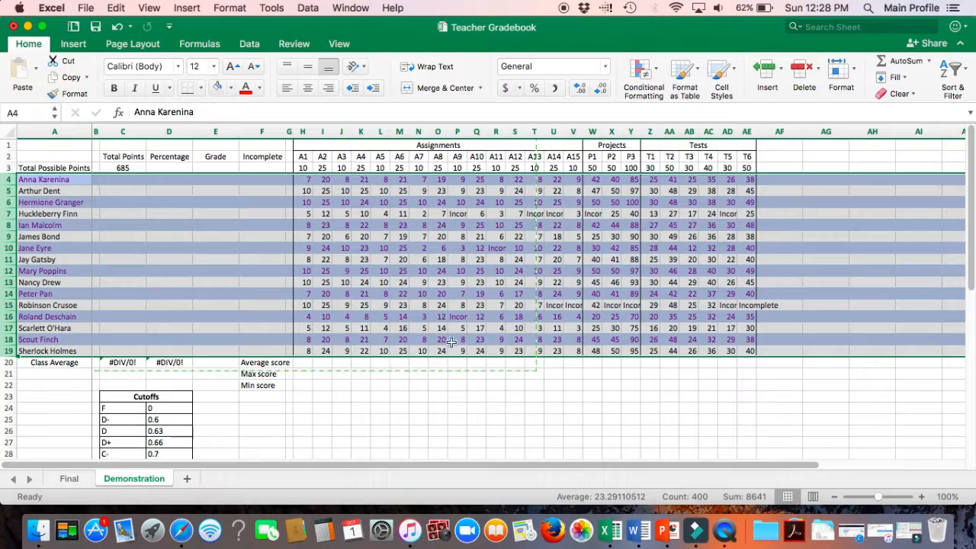
{"action": "left_click", "coordinate": [392, 364]}
{"action": "scroll", "coordinate": [392, 365], "scroll_direction": "right", "scroll_amount": 6}
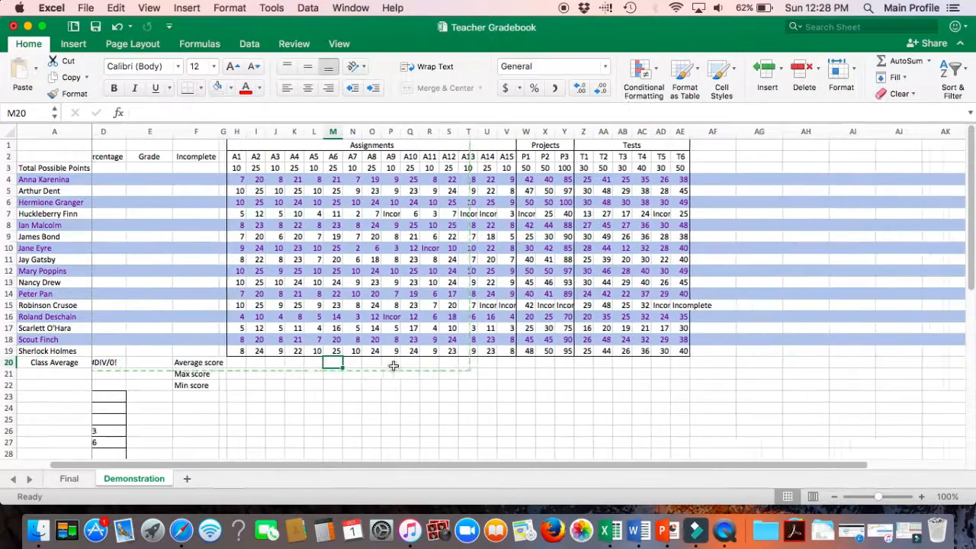
{"action": "scroll", "coordinate": [393, 365], "scroll_direction": "left", "scroll_amount": 6}
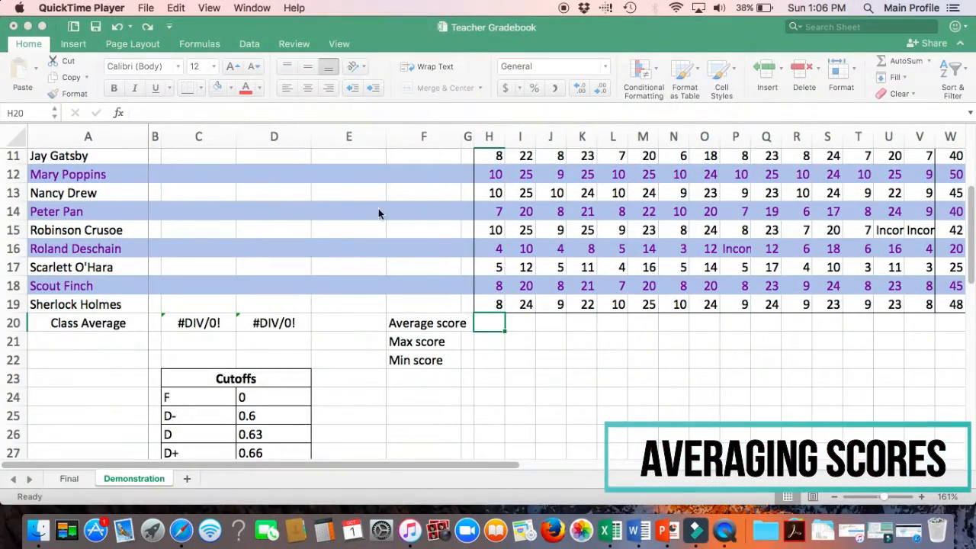
Step: Enter an AVERAGE formula in H20 averaging the A1 scores H4:H19 as the average score
{"action": "left_click", "coordinate": [502, 324]}
{"action": "type", "text": "=AVER"}
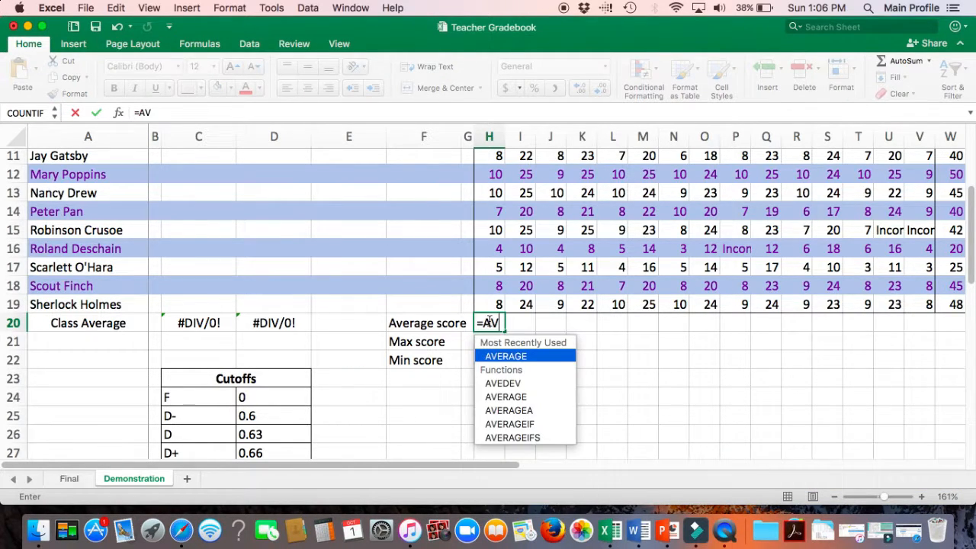
{"action": "double_click", "coordinate": [503, 357]}
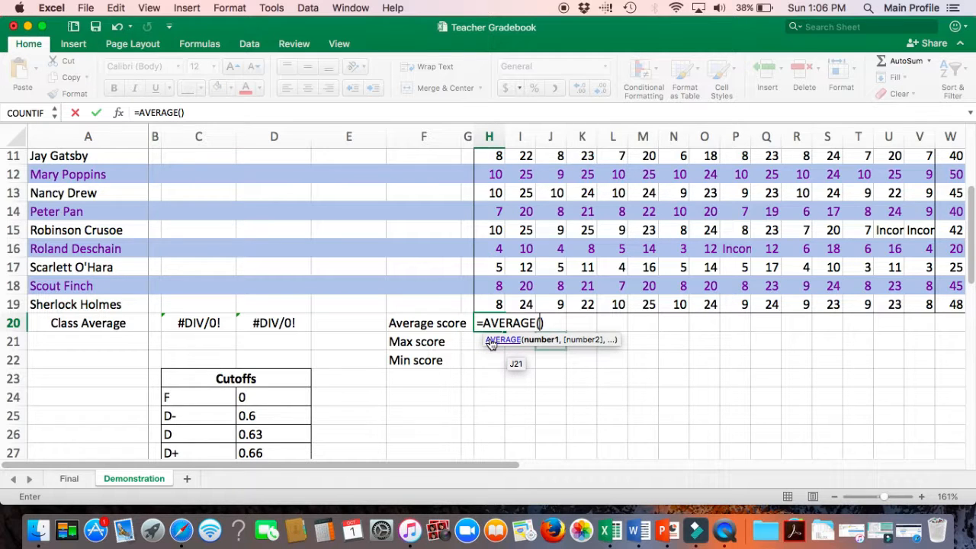
{"action": "scroll", "coordinate": [490, 309], "scroll_direction": "up", "scroll_amount": 5}
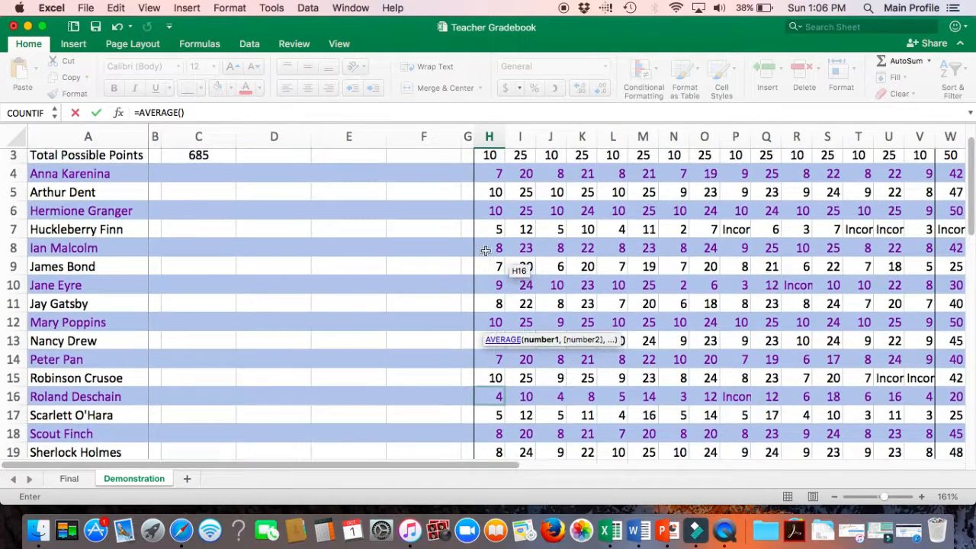
{"action": "left_click_drag", "start_coordinate": [488, 174], "coordinate": [492, 385]}
{"action": "key", "text": "Return"}
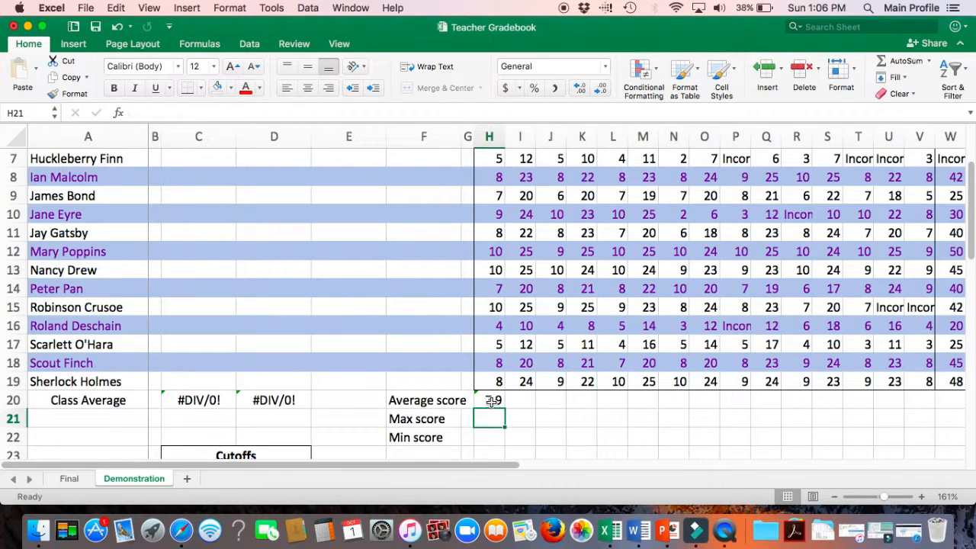
Step: Fill the average score formula across row 20 through column AE
{"action": "scroll", "coordinate": [496, 399], "scroll_direction": "down", "scroll_amount": 4}
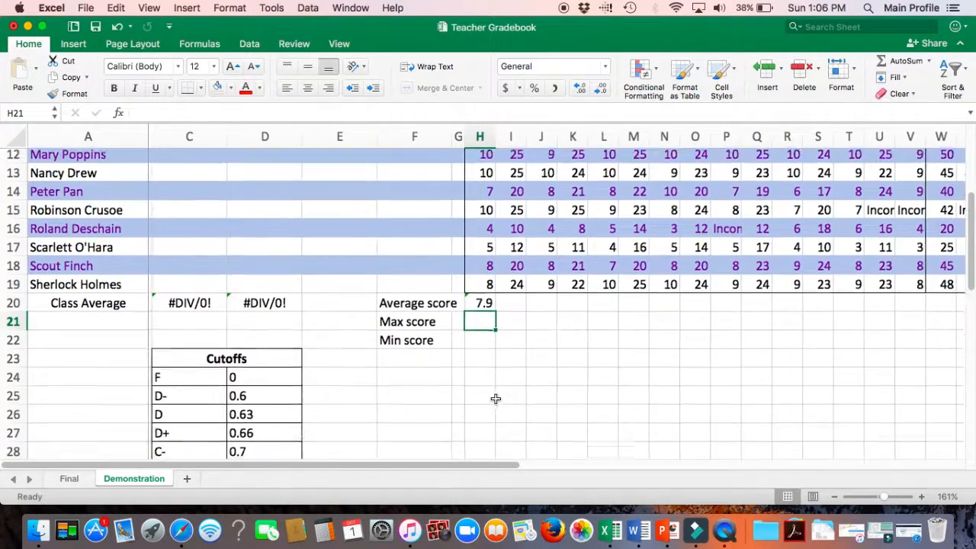
{"action": "scroll", "coordinate": [495, 399], "scroll_direction": "right", "scroll_amount": 3}
{"action": "scroll", "coordinate": [495, 399], "scroll_direction": "down", "scroll_amount": 1}
{"action": "scroll", "coordinate": [496, 399], "scroll_direction": "up", "scroll_amount": 3}
{"action": "scroll", "coordinate": [495, 399], "scroll_direction": "right", "scroll_amount": 3}
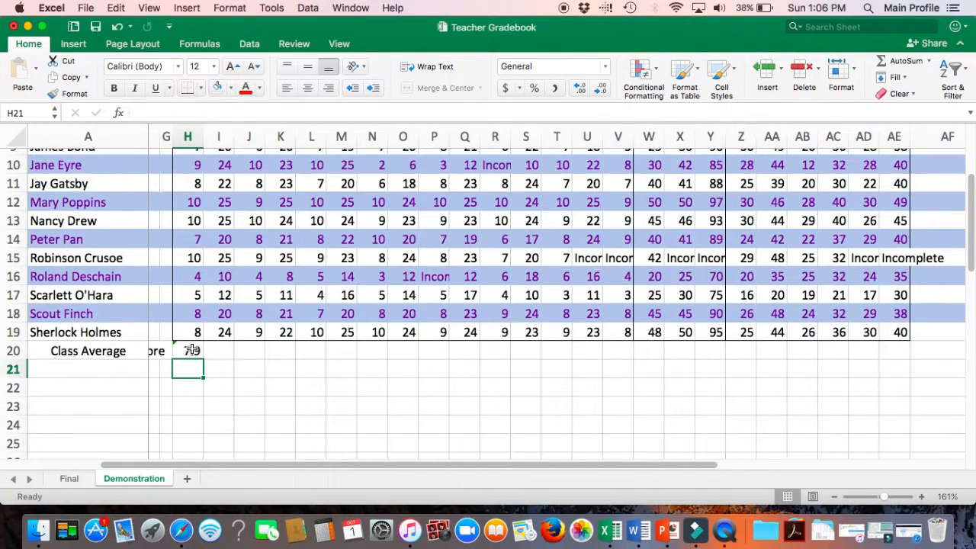
{"action": "left_click", "coordinate": [192, 350]}
{"action": "left_click_drag", "start_coordinate": [202, 360], "coordinate": [241, 359]}
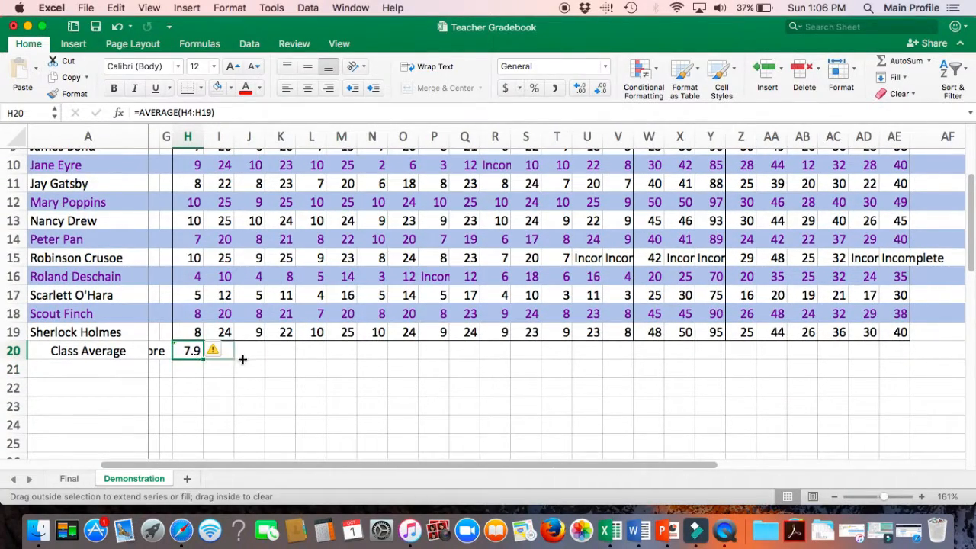
{"action": "left_click_drag", "start_coordinate": [348, 356], "coordinate": [829, 359]}
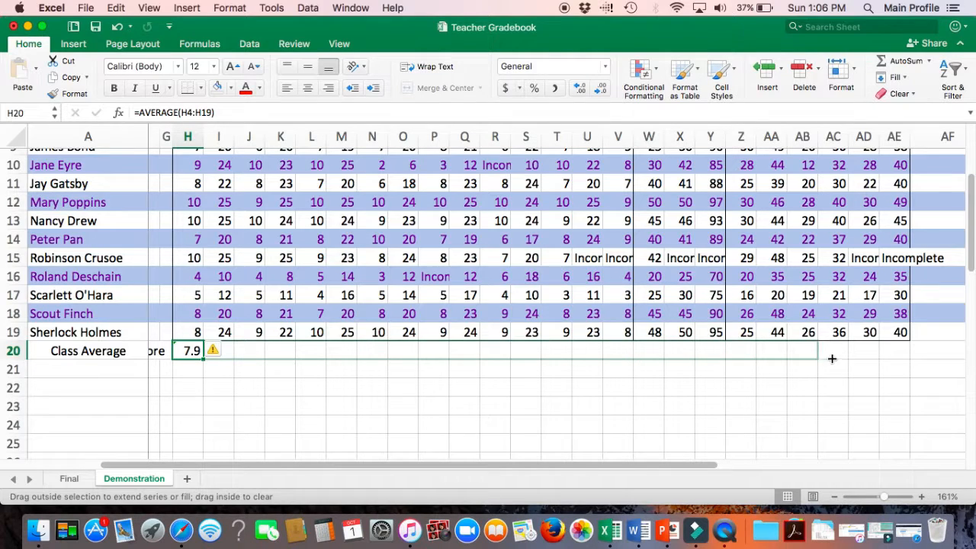
{"action": "left_click_drag", "start_coordinate": [902, 354], "coordinate": [901, 353]}
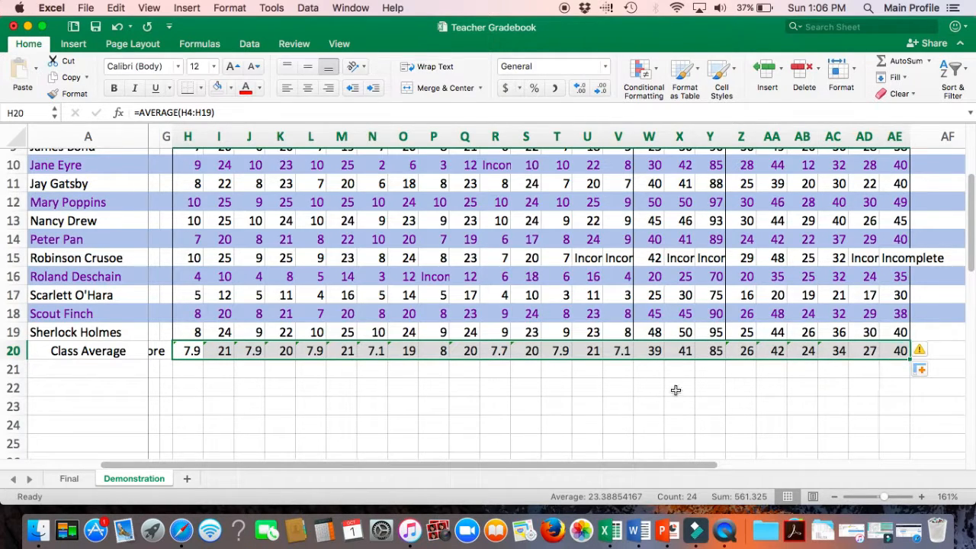
Step: Enter =LARGE(H4:H19, 1) in H21 as the max score for A1
{"action": "scroll", "coordinate": [590, 410], "scroll_direction": "left", "scroll_amount": 5}
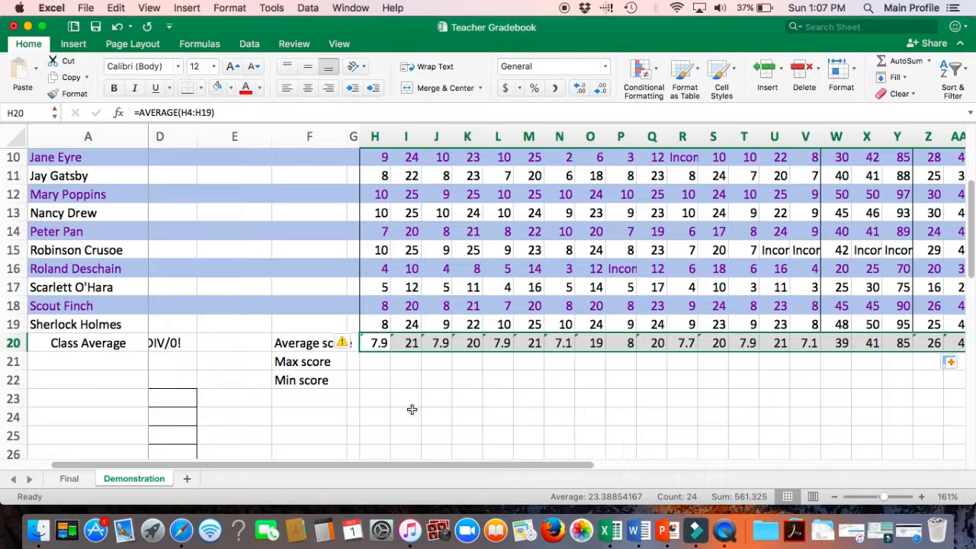
{"action": "left_click", "coordinate": [373, 359]}
{"action": "type", "text": "="}
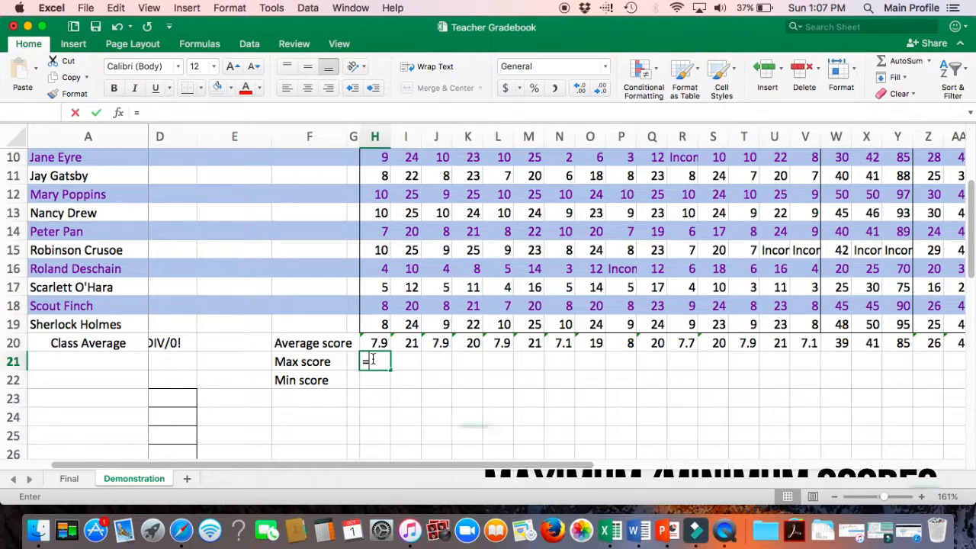
{"action": "type", "text": "LARG"}
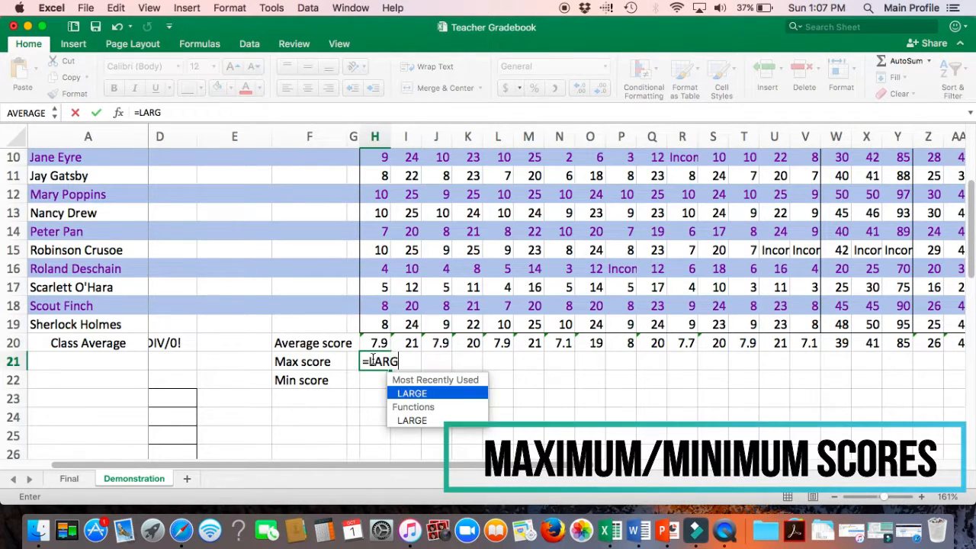
{"action": "double_click", "coordinate": [404, 392]}
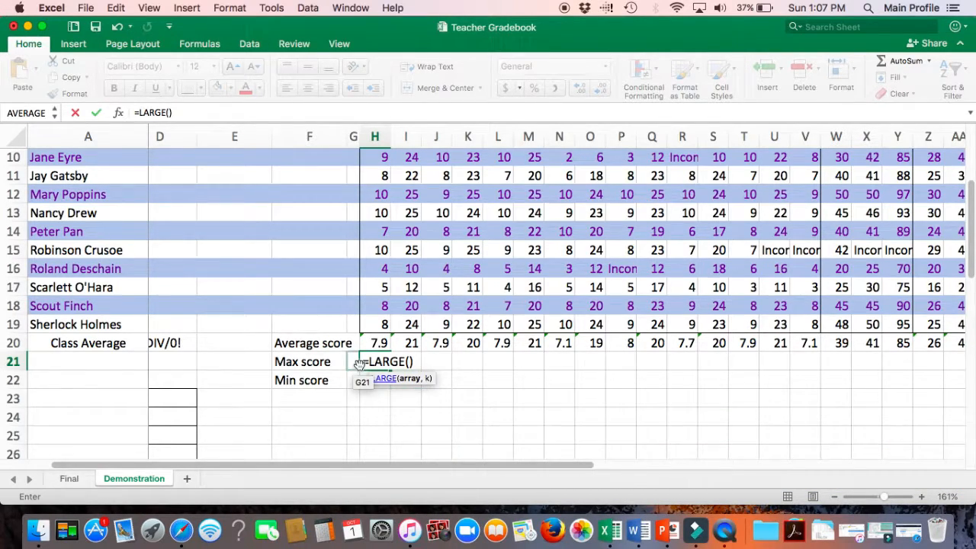
{"action": "scroll", "coordinate": [359, 365], "scroll_direction": "up", "scroll_amount": 5}
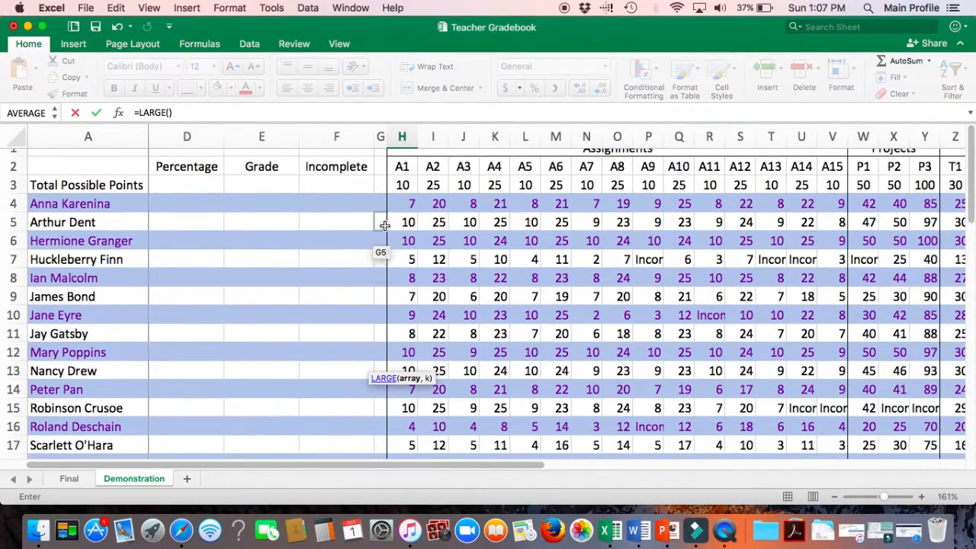
{"action": "left_click", "coordinate": [397, 208]}
{"action": "left_click_drag", "start_coordinate": [397, 208], "coordinate": [410, 419]}
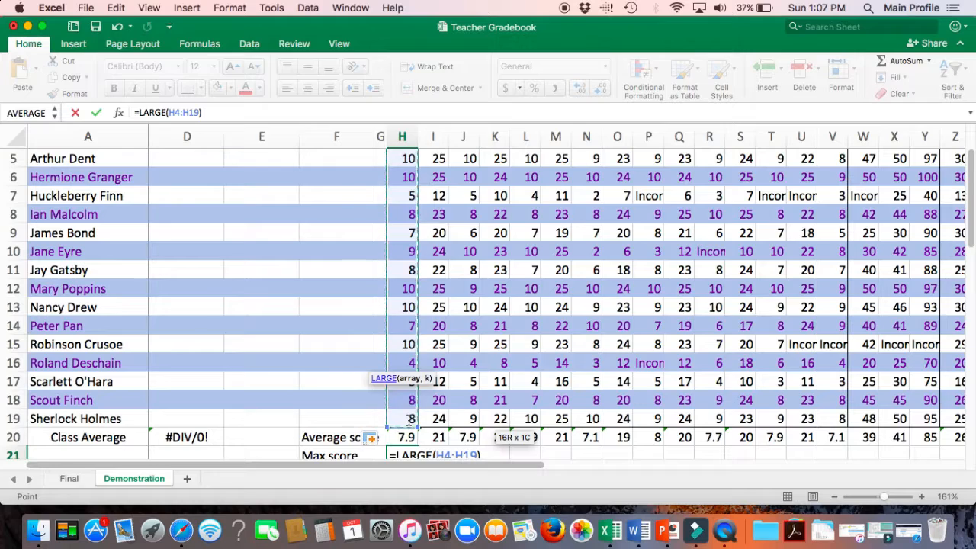
{"action": "type", "text": ")"}
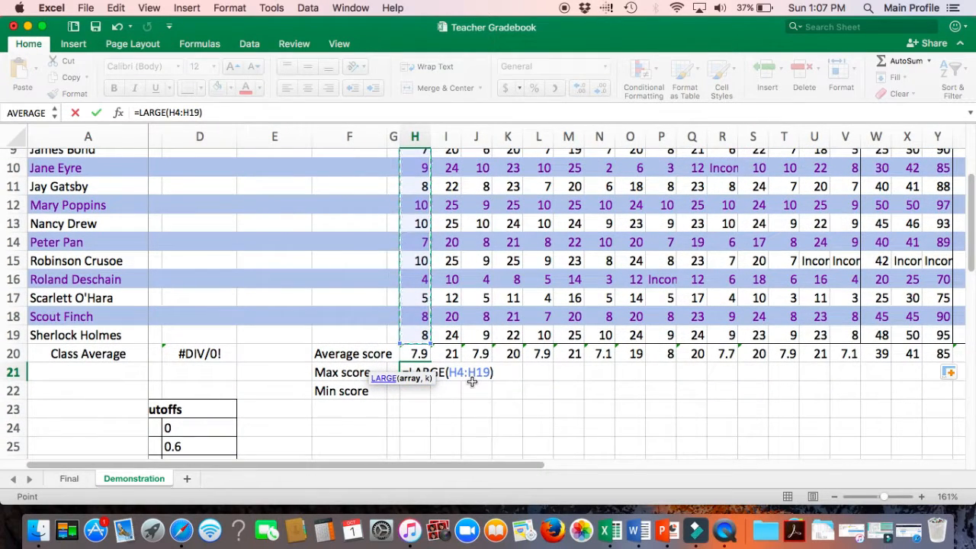
{"action": "left_click", "coordinate": [201, 112]}
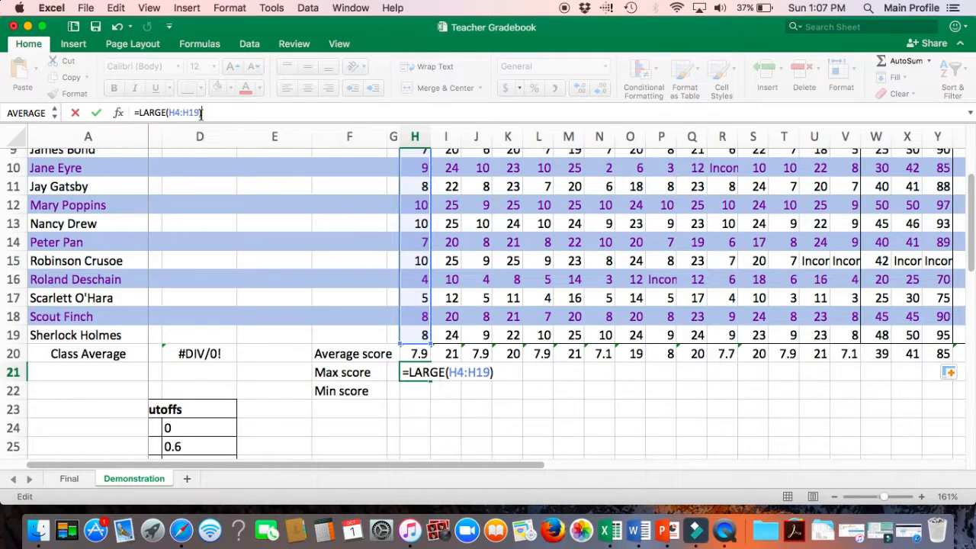
{"action": "key", "text": "Left"}
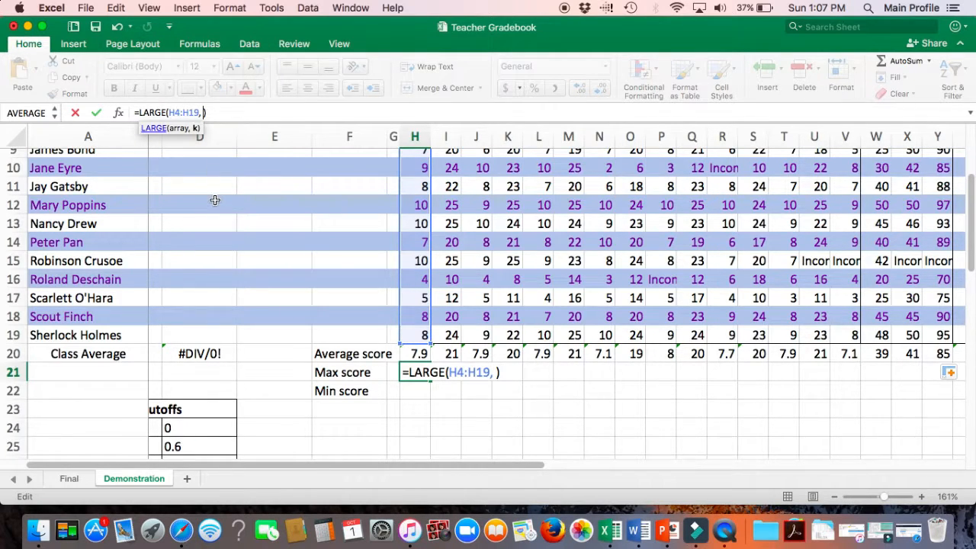
{"action": "key", "text": "Return"}
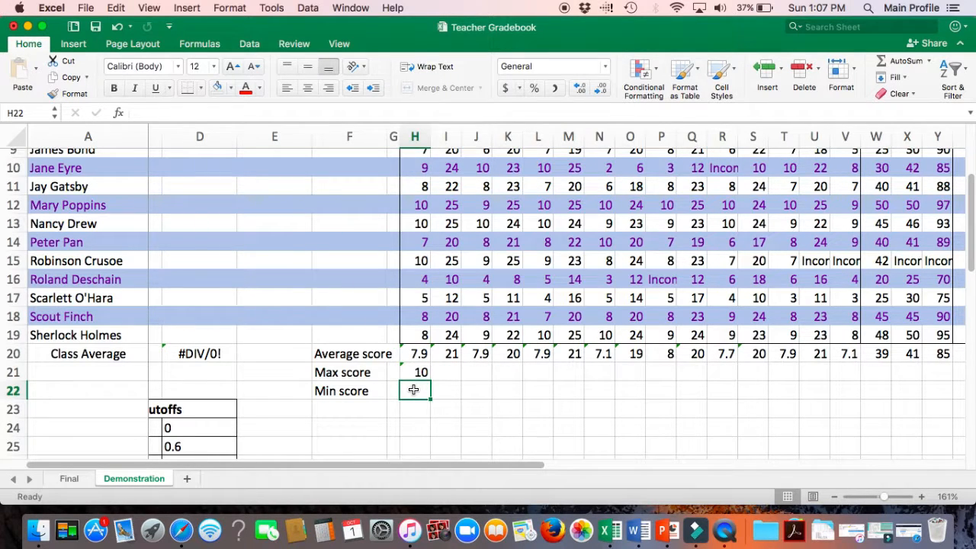
Step: Enter =SMALL(H4:H19,1) in H22 as the min score for A1
{"action": "type", "text": "=SM"}
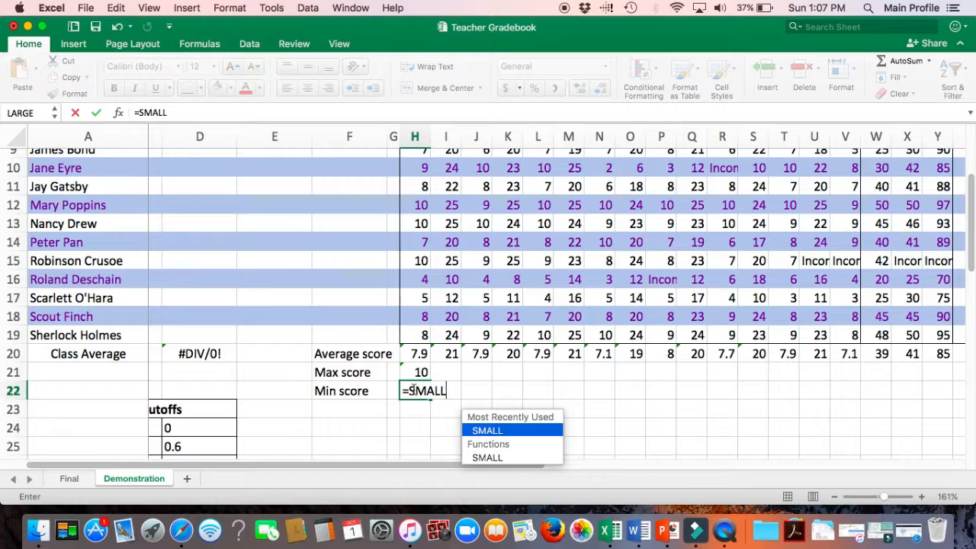
{"action": "type", "text": "ALL"}
{"action": "double_click", "coordinate": [485, 432]}
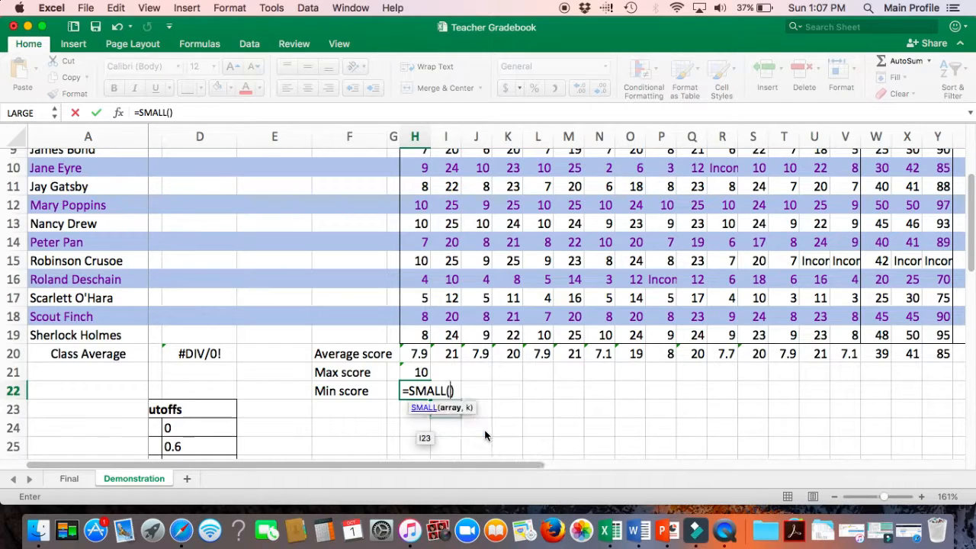
{"action": "scroll", "coordinate": [408, 346], "scroll_direction": "up", "scroll_amount": 4}
{"action": "scroll", "coordinate": [408, 347], "scroll_direction": "up", "scroll_amount": 3}
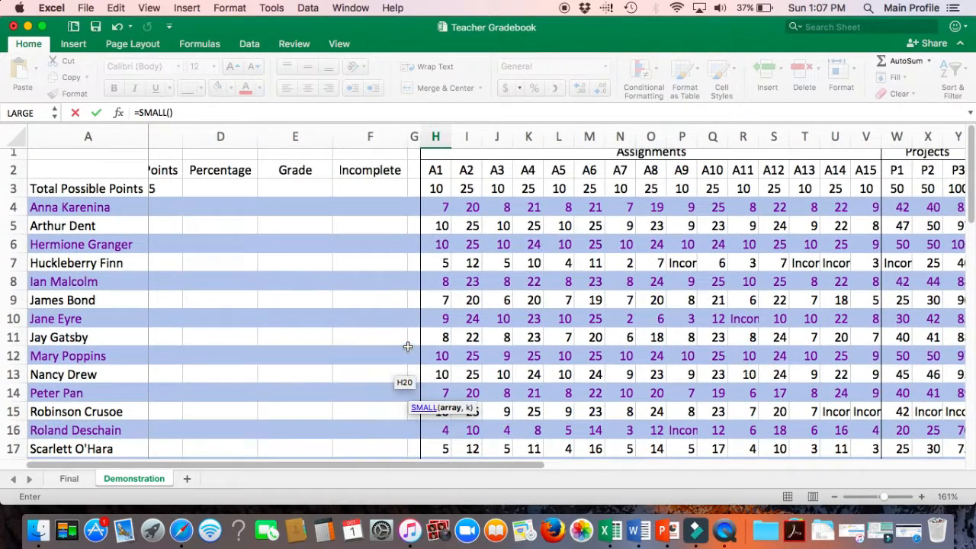
{"action": "left_click_drag", "start_coordinate": [439, 211], "coordinate": [446, 388]}
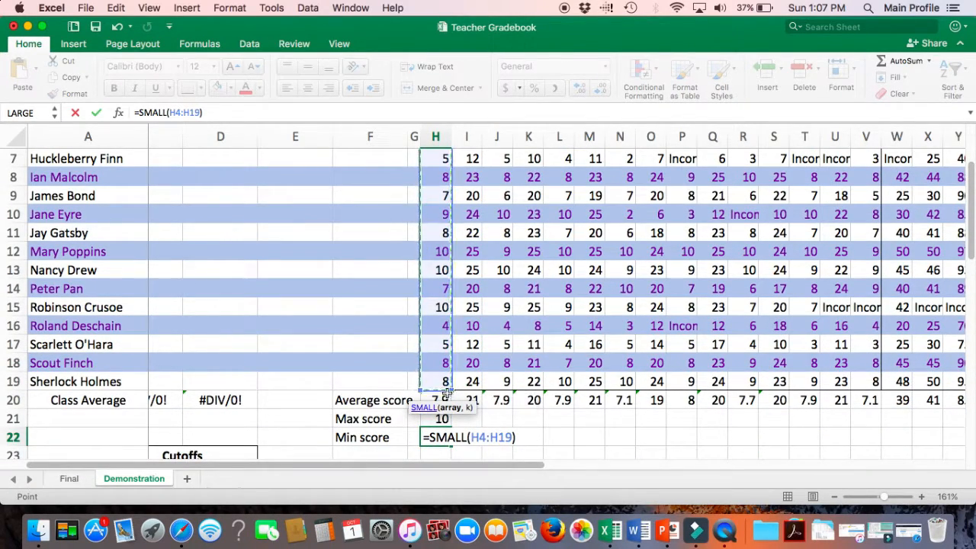
{"action": "left_click", "coordinate": [199, 112]}
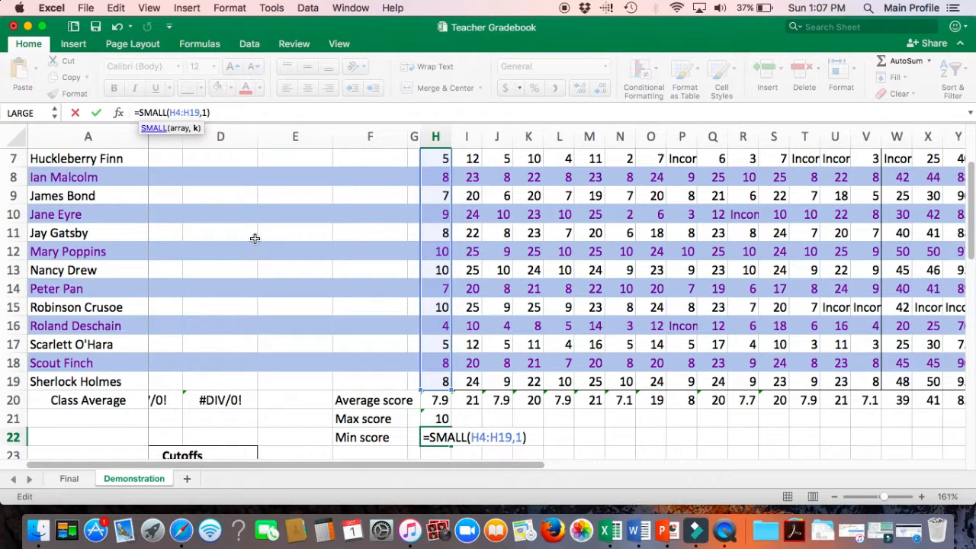
{"action": "type", "text": ",1"}
{"action": "key", "text": "Return"}
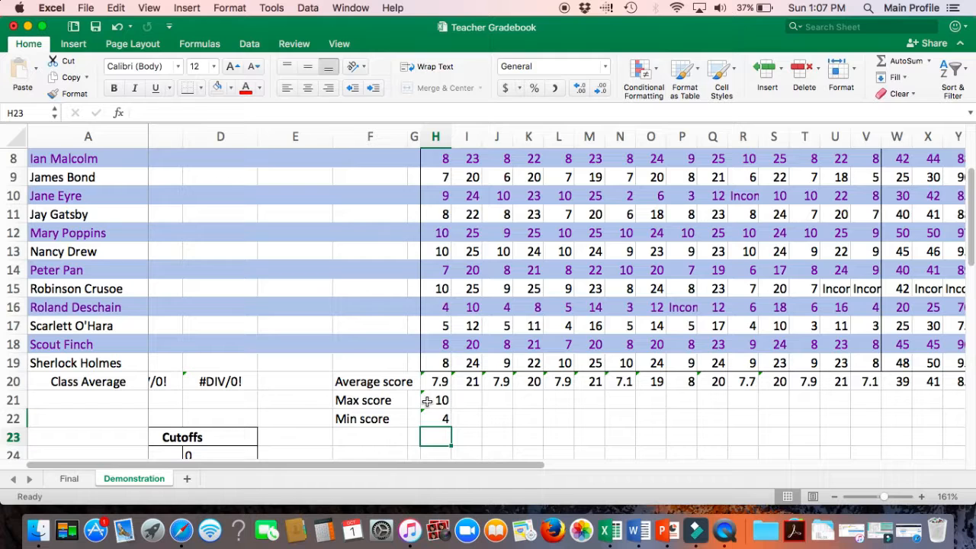
Step: Fill the max score formula across row 21 through column AE
{"action": "left_click", "coordinate": [428, 401]}
{"action": "left_click_drag", "start_coordinate": [451, 407], "coordinate": [887, 397]}
{"action": "left_click_drag", "start_coordinate": [972, 397], "coordinate": [492, 401]}
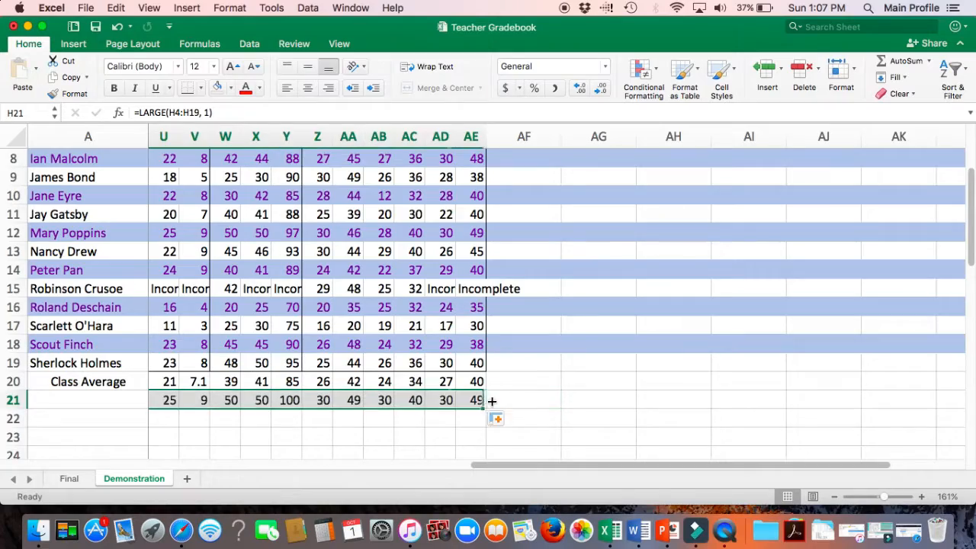
{"action": "scroll", "coordinate": [367, 427], "scroll_direction": "left", "scroll_amount": 10}
{"action": "scroll", "coordinate": [367, 427], "scroll_direction": "down", "scroll_amount": 2}
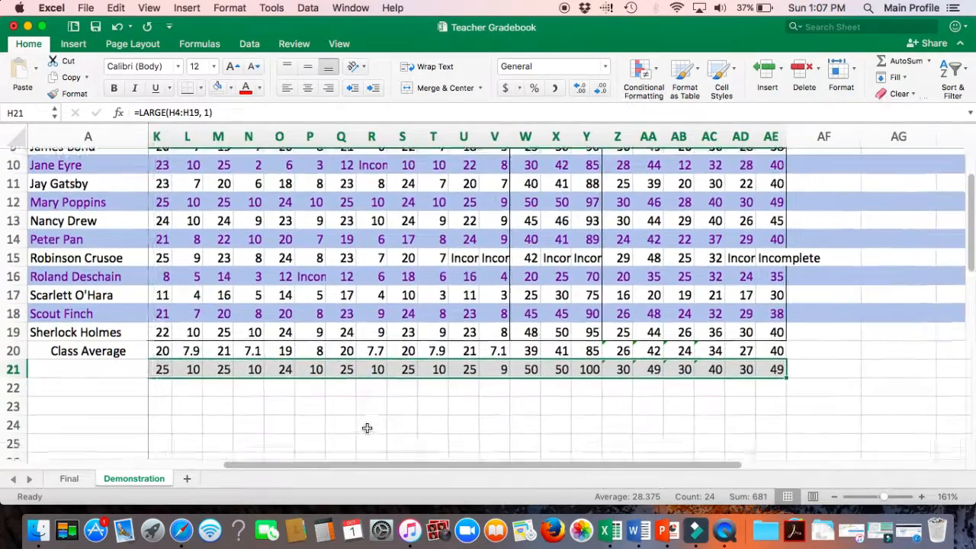
{"action": "scroll", "coordinate": [367, 428], "scroll_direction": "left", "scroll_amount": 4}
{"action": "scroll", "coordinate": [366, 427], "scroll_direction": "down", "scroll_amount": 2}
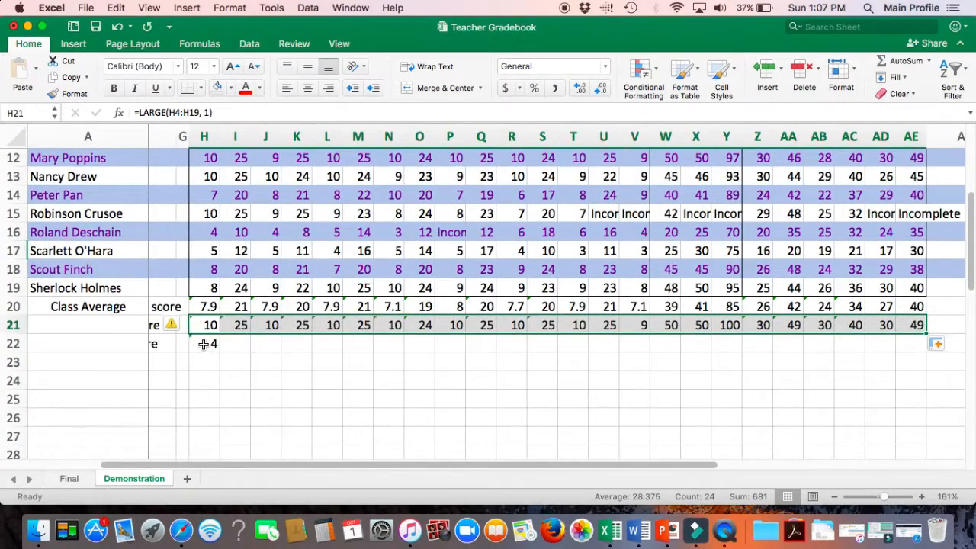
Step: Fill the min score formula across row 22 through column AE
{"action": "left_click", "coordinate": [206, 344]}
{"action": "left_click_drag", "start_coordinate": [219, 352], "coordinate": [851, 336]}
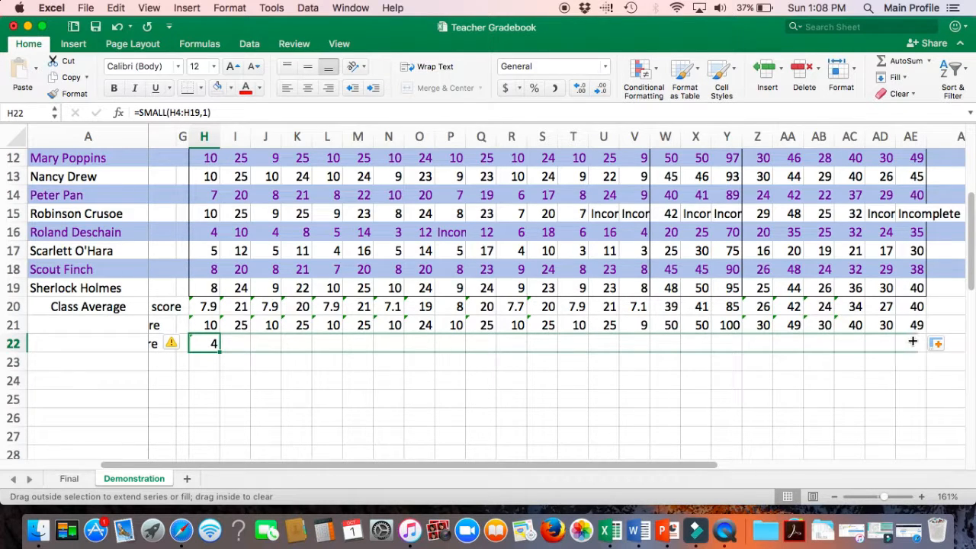
{"action": "left_click_drag", "start_coordinate": [915, 342], "coordinate": [915, 341]}
{"action": "left_click", "coordinate": [725, 394]}
Step: Enter =SUM(H4:AE4) in C4 to total the first student's points
{"action": "scroll", "coordinate": [725, 394], "scroll_direction": "left", "scroll_amount": 4}
{"action": "scroll", "coordinate": [725, 394], "scroll_direction": "up", "scroll_amount": 2}
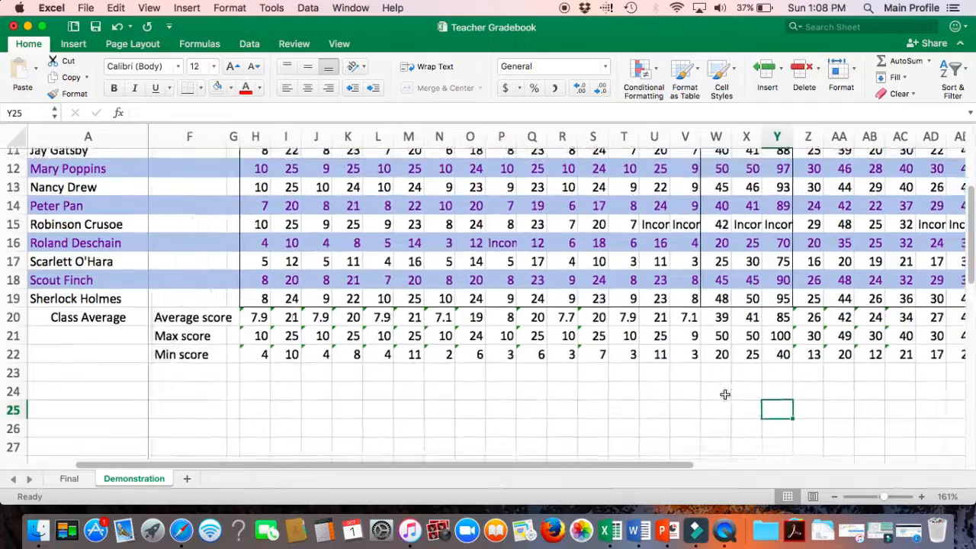
{"action": "scroll", "coordinate": [725, 394], "scroll_direction": "left", "scroll_amount": 3}
{"action": "scroll", "coordinate": [725, 394], "scroll_direction": "up", "scroll_amount": 2}
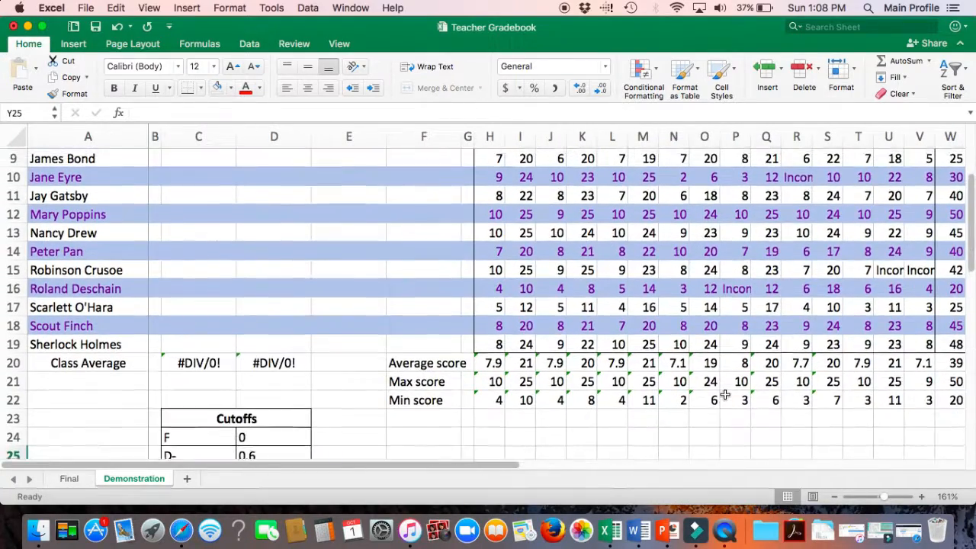
{"action": "scroll", "coordinate": [725, 394], "scroll_direction": "up", "scroll_amount": 6}
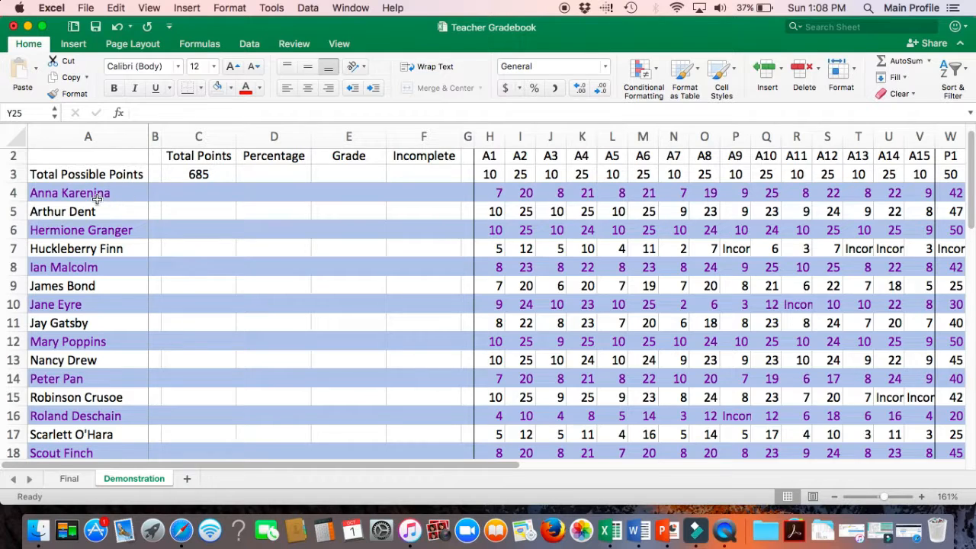
{"action": "left_click", "coordinate": [211, 192]}
{"action": "type", "text": "=SUM"}
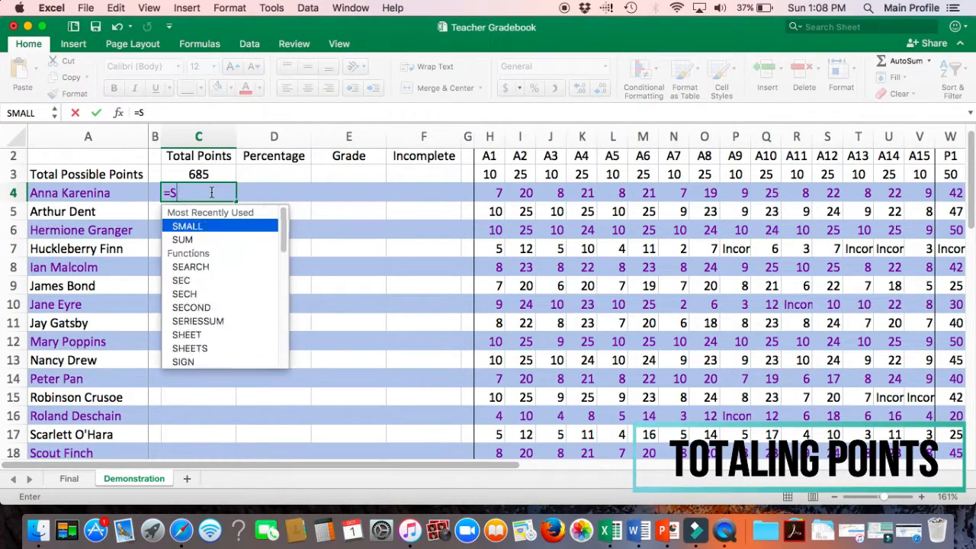
{"action": "double_click", "coordinate": [189, 226]}
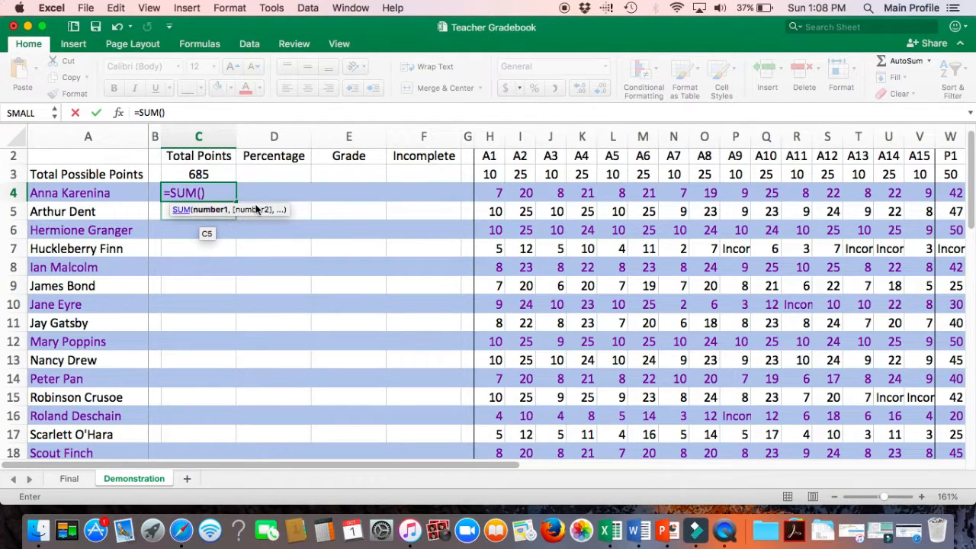
{"action": "left_click_drag", "start_coordinate": [494, 195], "coordinate": [690, 195]}
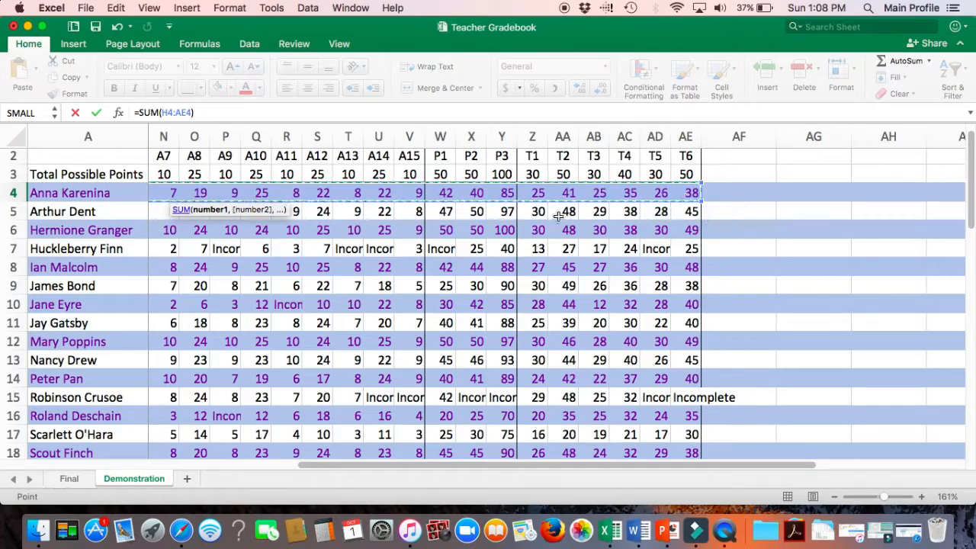
{"action": "scroll", "coordinate": [534, 221], "scroll_direction": "left", "scroll_amount": 10}
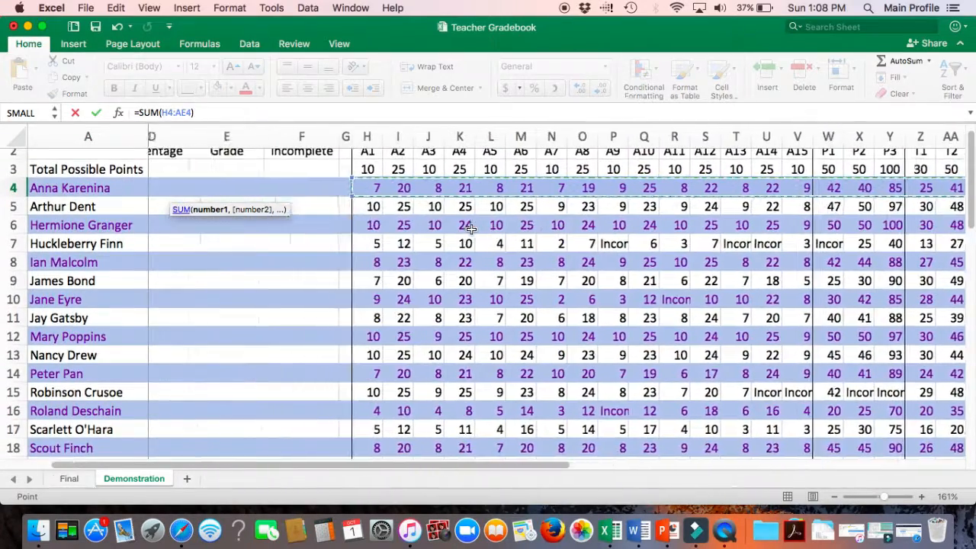
{"action": "scroll", "coordinate": [469, 227], "scroll_direction": "left", "scroll_amount": 3}
{"action": "scroll", "coordinate": [469, 227], "scroll_direction": "up", "scroll_amount": 1}
{"action": "key", "text": "Return"}
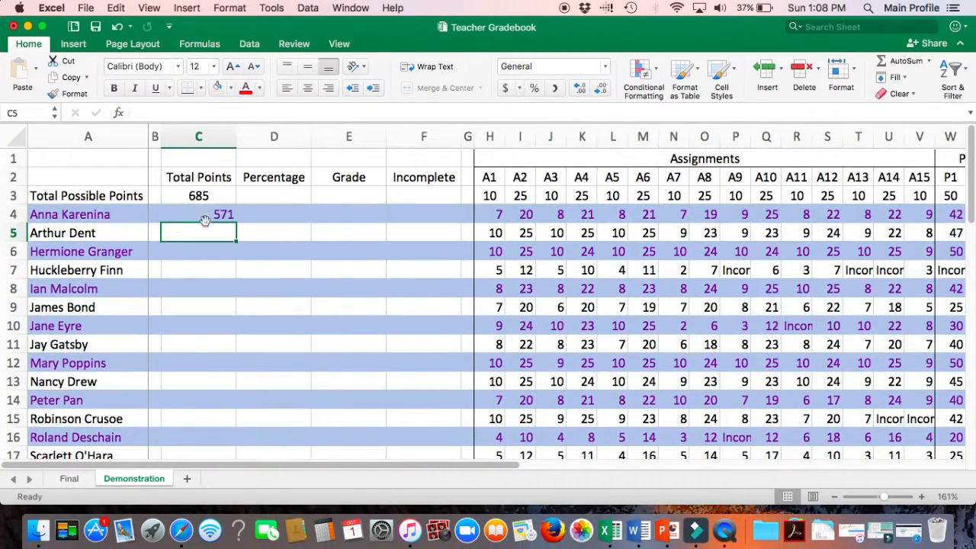
Step: Fill the total points formula down column C through row 19
{"action": "left_click", "coordinate": [216, 216]}
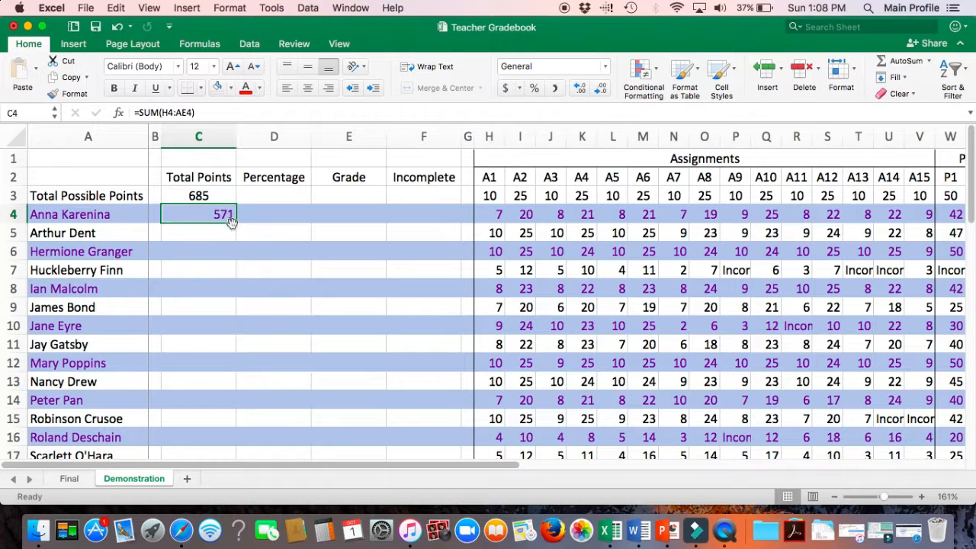
{"action": "left_click_drag", "start_coordinate": [235, 222], "coordinate": [222, 364]}
{"action": "scroll", "coordinate": [207, 307], "scroll_direction": "up", "scroll_amount": 5}
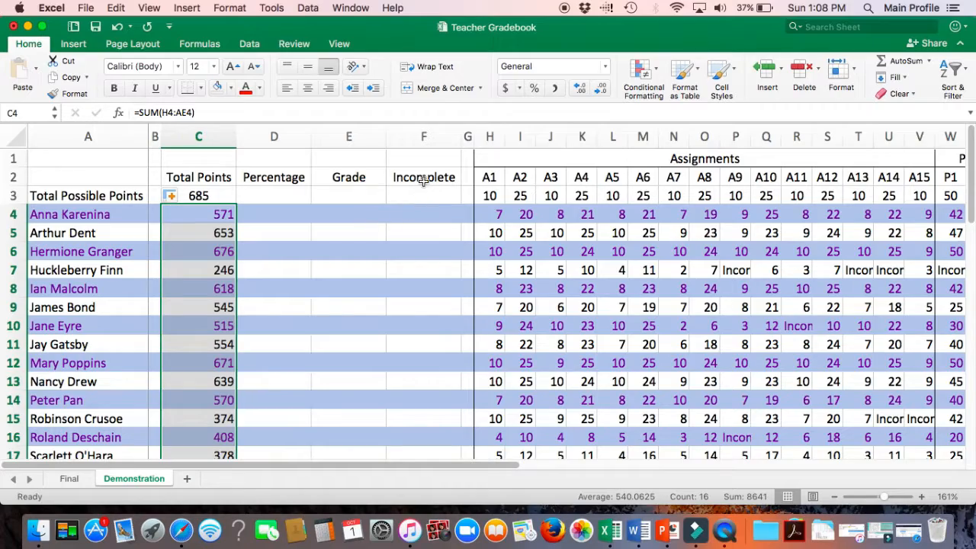
Step: Enter =COUNTIF(H4:AE4, "Incomplete") in F4 to count the first student's incomplete assignments
{"action": "left_click", "coordinate": [422, 213]}
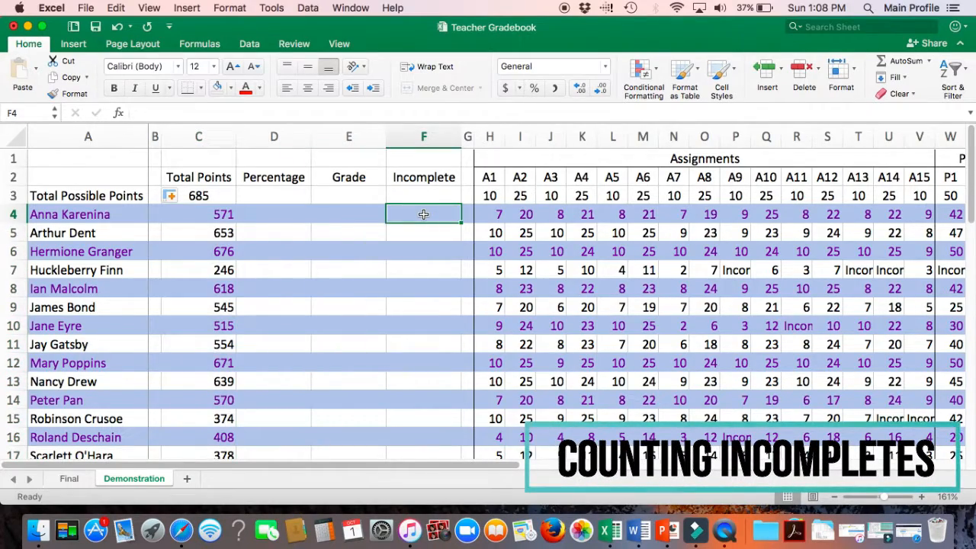
{"action": "scroll", "coordinate": [424, 215], "scroll_direction": "right", "scroll_amount": 1}
{"action": "scroll", "coordinate": [423, 215], "scroll_direction": "right", "scroll_amount": 4}
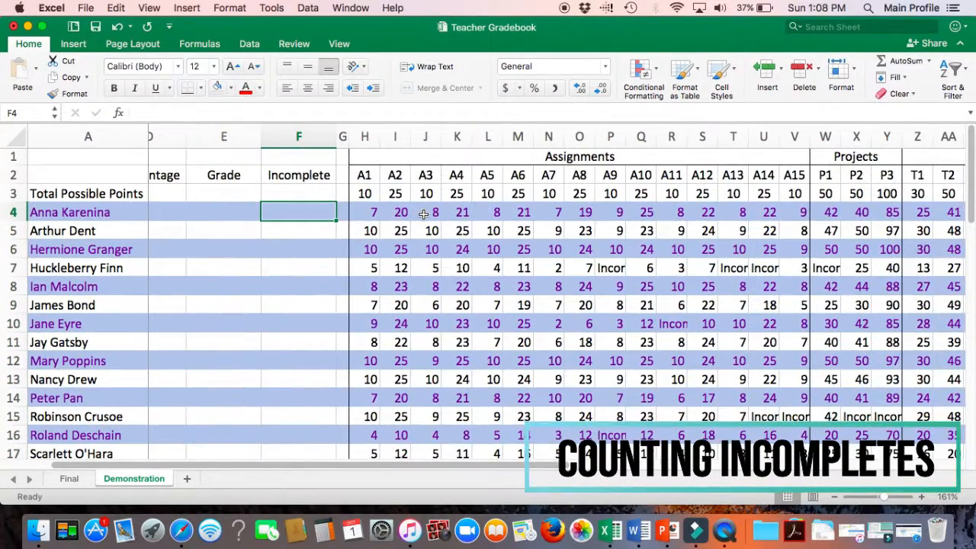
{"action": "scroll", "coordinate": [424, 214], "scroll_direction": "right", "scroll_amount": 1}
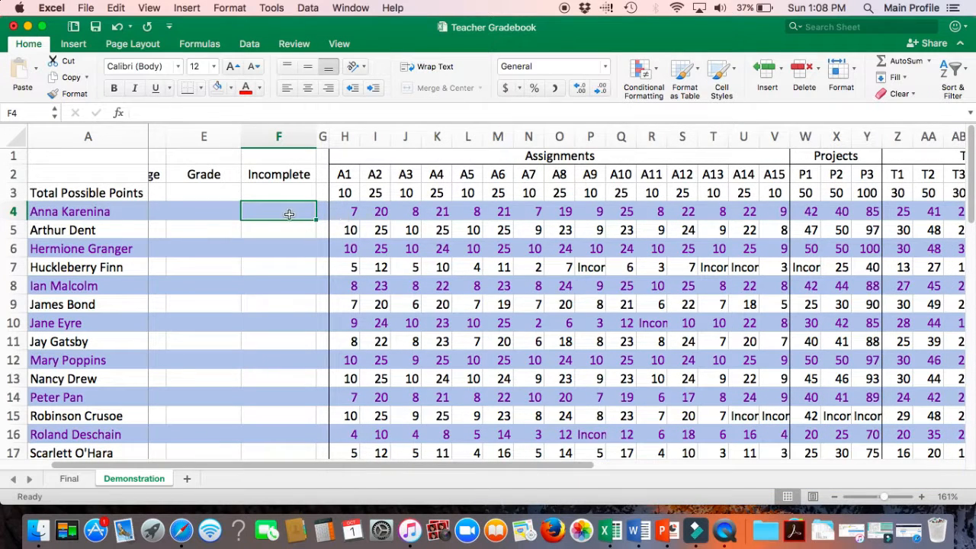
{"action": "type", "text": "=COUNT"}
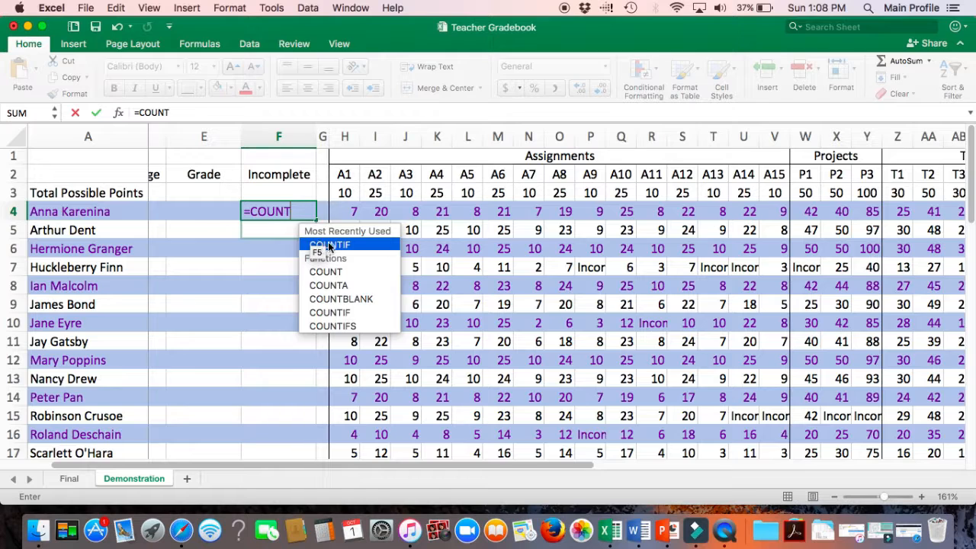
{"action": "double_click", "coordinate": [329, 245]}
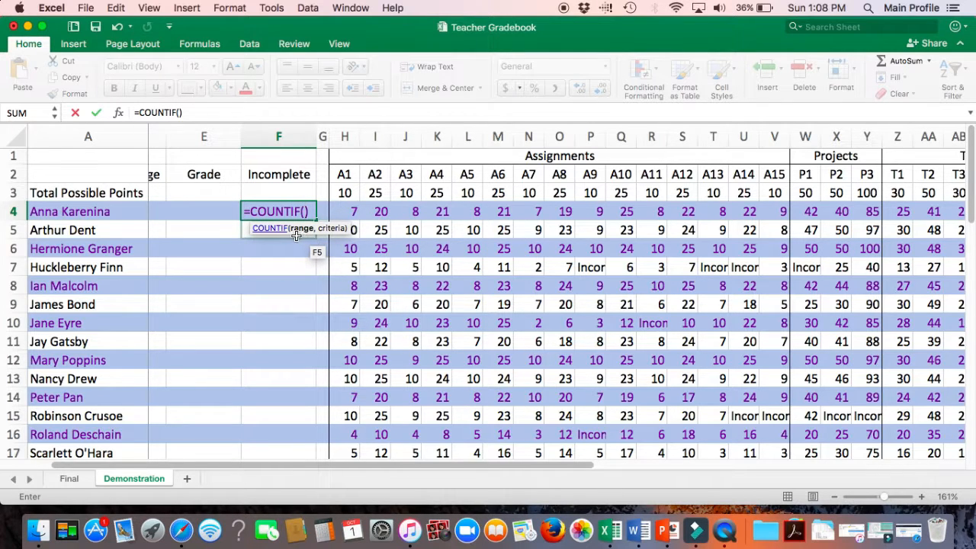
{"action": "left_click_drag", "start_coordinate": [347, 211], "coordinate": [757, 214]}
{"action": "scroll", "coordinate": [268, 262], "scroll_direction": "left", "scroll_amount": 10}
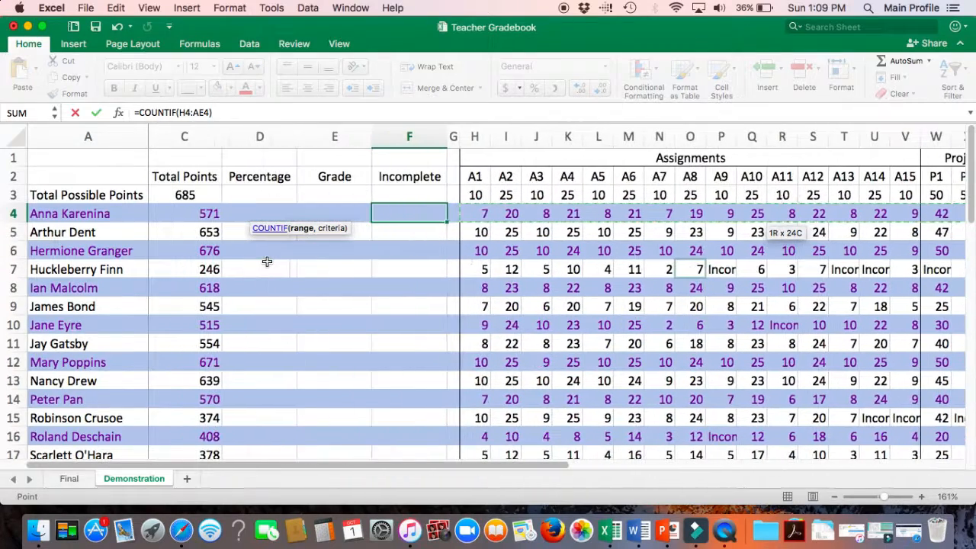
{"action": "left_click", "coordinate": [209, 113]}
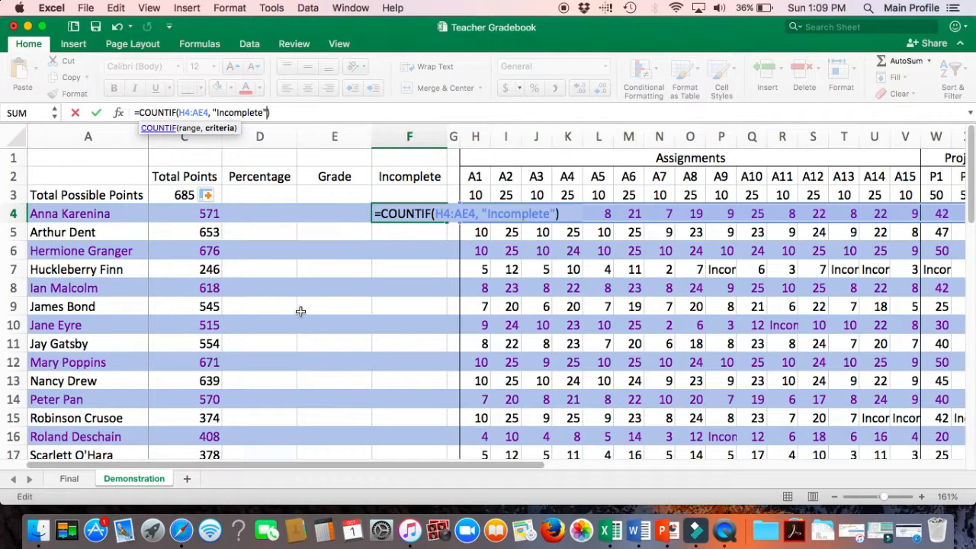
{"action": "key", "text": "Return"}
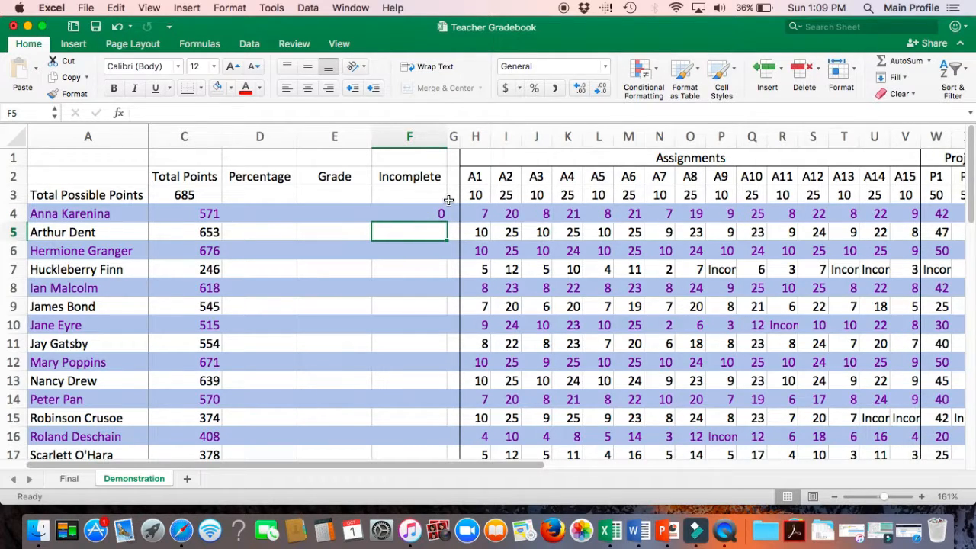
Step: Enter =COUNTIF(H7:AE7, "Incomplete") in F7 to count incomplete assignments for that student
{"action": "scroll", "coordinate": [444, 283], "scroll_direction": "right", "scroll_amount": 2}
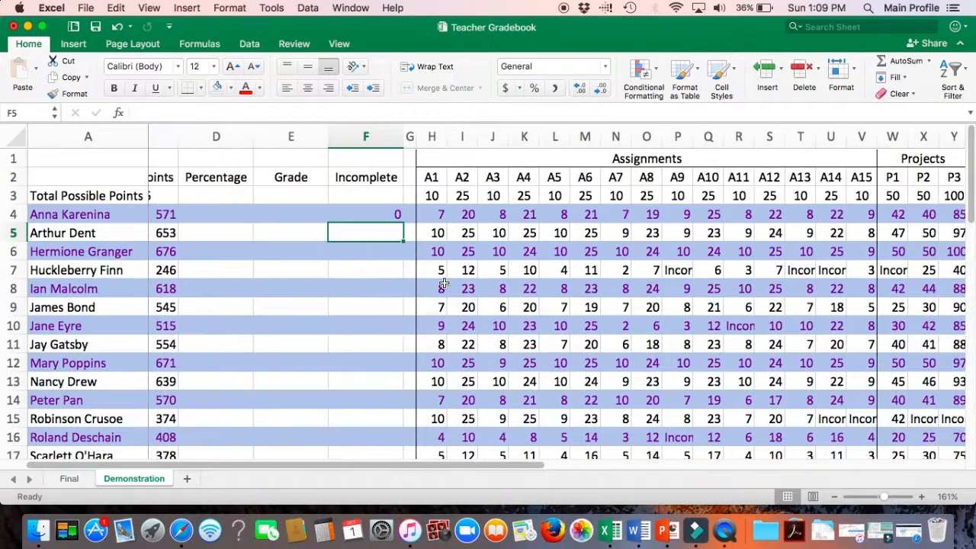
{"action": "scroll", "coordinate": [442, 283], "scroll_direction": "down", "scroll_amount": 2}
{"action": "key", "text": "Down"}
{"action": "key", "text": "Down"}
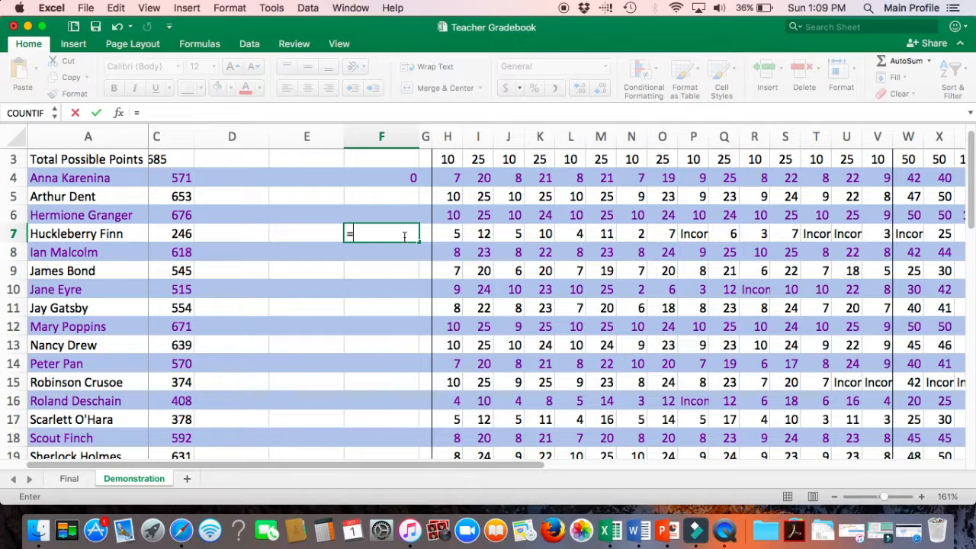
{"action": "type", "text": "c"}
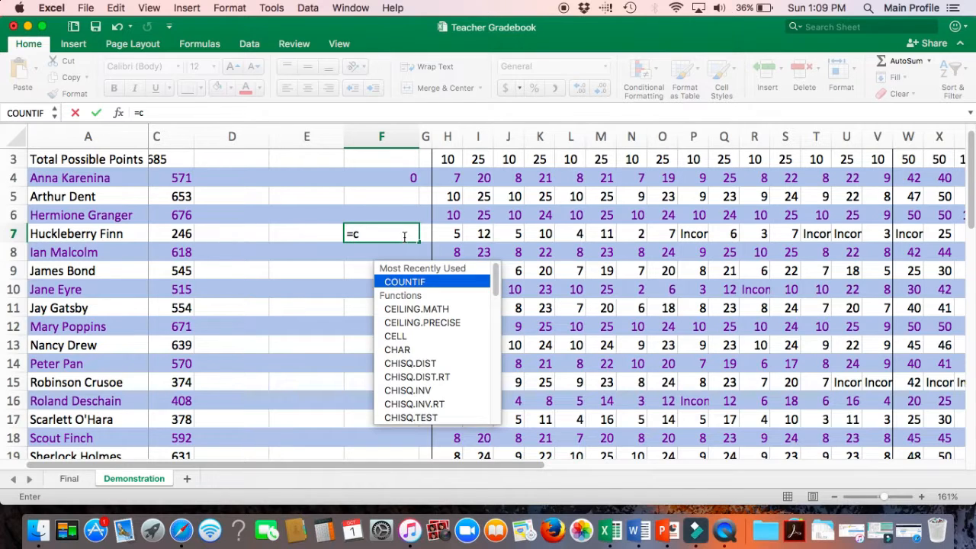
{"action": "double_click", "coordinate": [412, 282]}
{"action": "left_click_drag", "start_coordinate": [447, 234], "coordinate": [753, 238]}
{"action": "scroll", "coordinate": [407, 278], "scroll_direction": "left", "scroll_amount": 5}
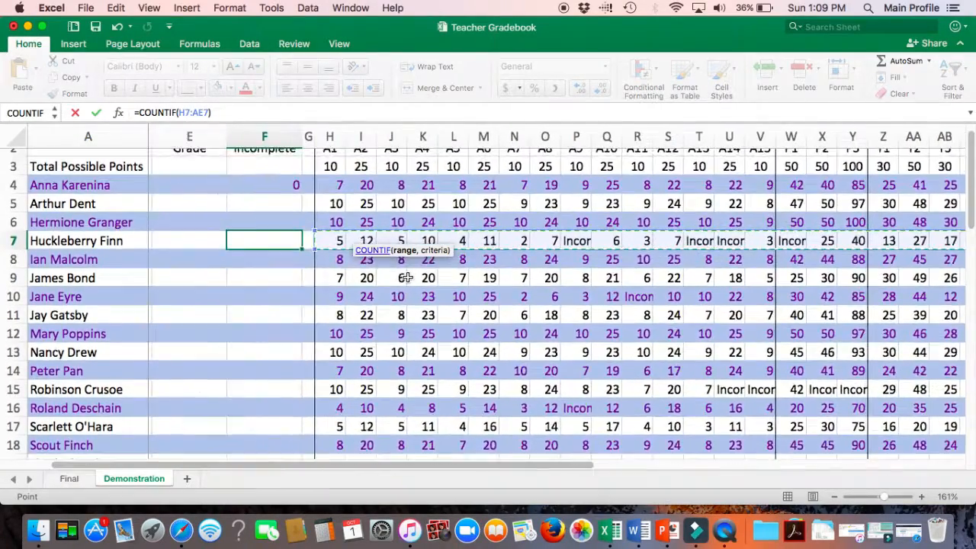
{"action": "scroll", "coordinate": [407, 277], "scroll_direction": "left", "scroll_amount": 2}
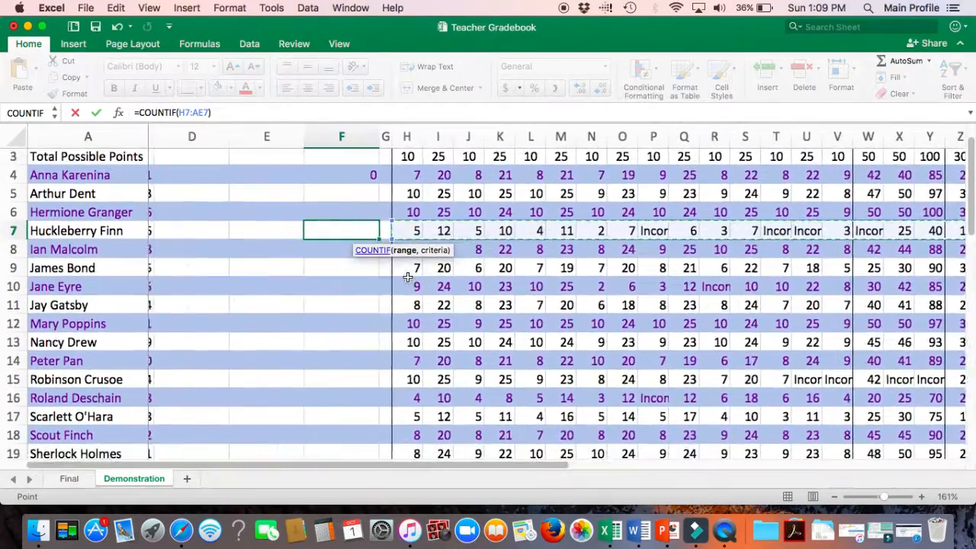
{"action": "left_click", "coordinate": [208, 112]}
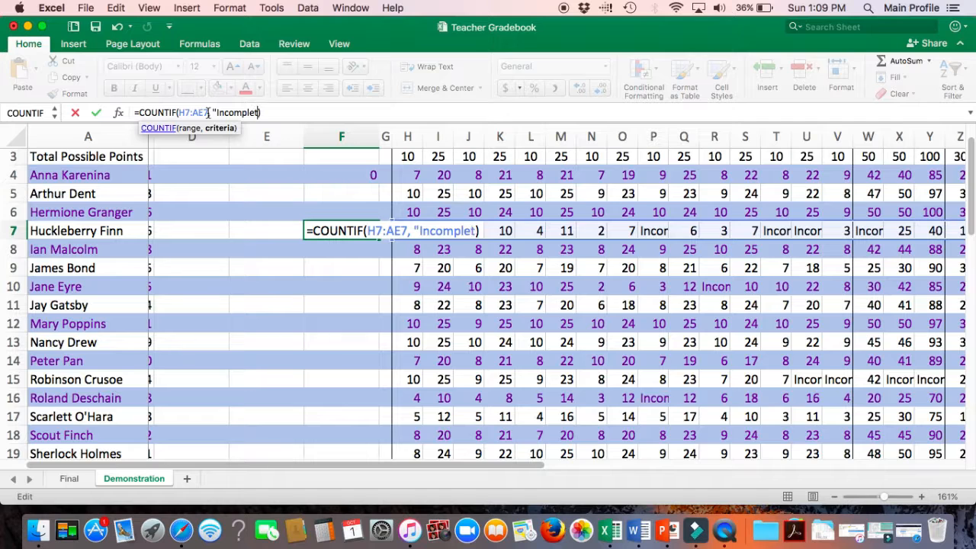
{"action": "key", "text": "Return"}
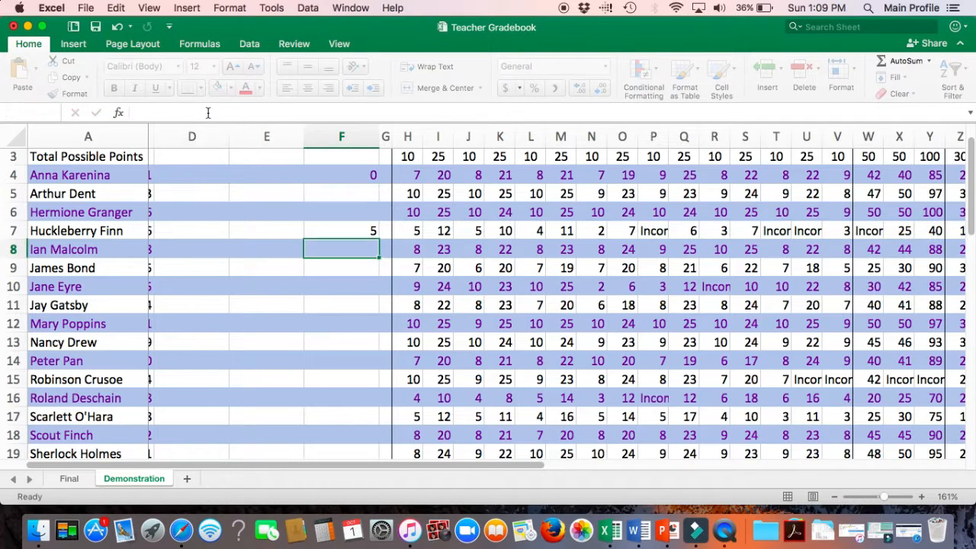
Step: Fill the incomplete-count formula from F7 down column F through row 19
{"action": "left_click", "coordinate": [358, 232]}
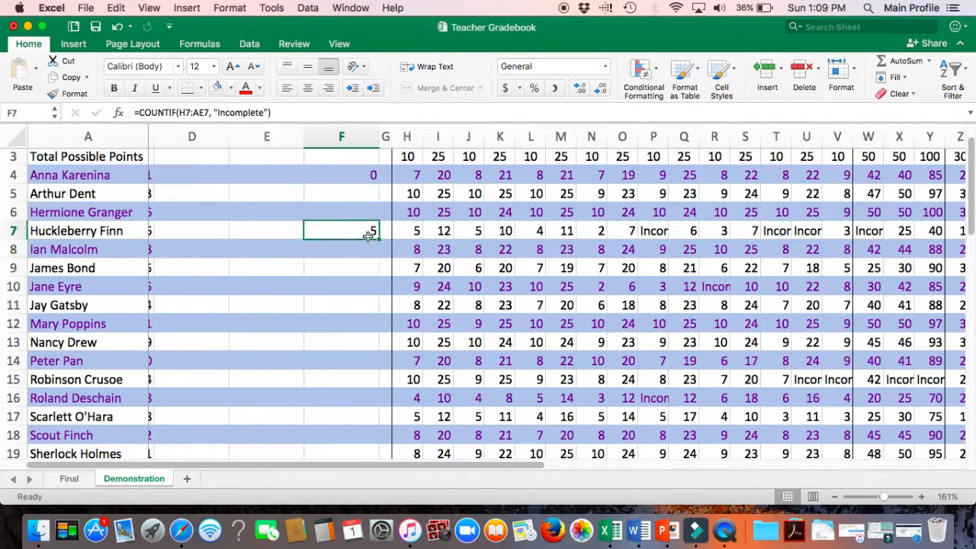
{"action": "left_click_drag", "start_coordinate": [379, 237], "coordinate": [375, 374]}
{"action": "scroll", "coordinate": [374, 374], "scroll_direction": "up", "scroll_amount": 6}
{"action": "scroll", "coordinate": [374, 373], "scroll_direction": "left", "scroll_amount": 1}
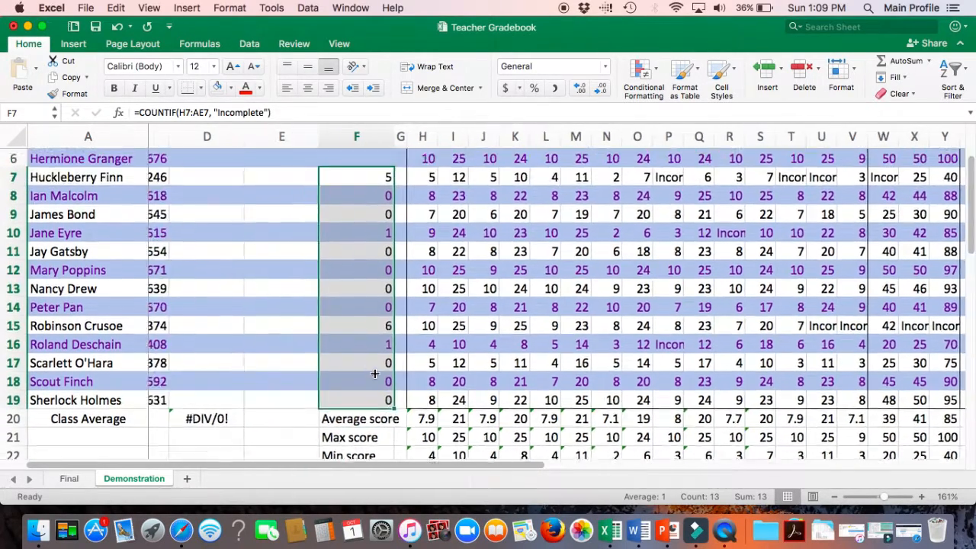
{"action": "left_click", "coordinate": [375, 374]}
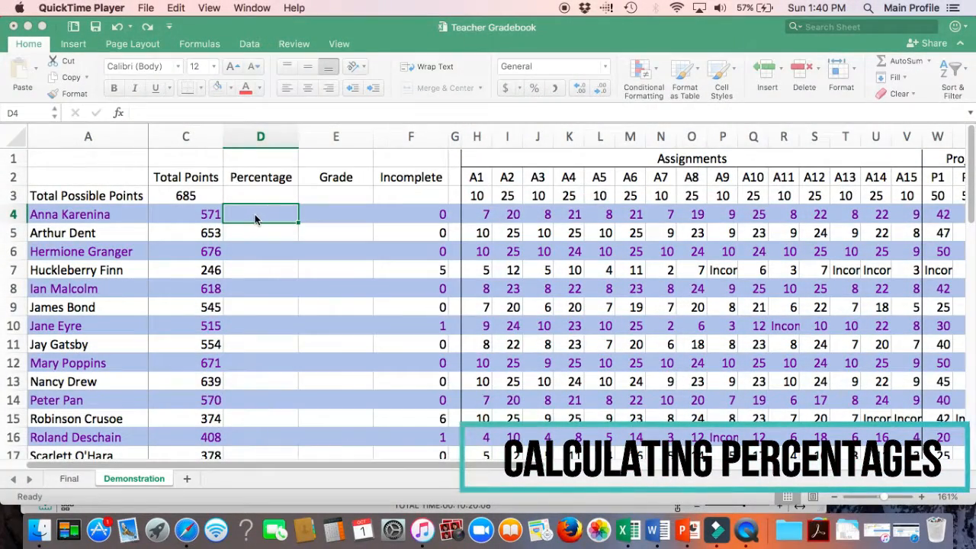
Step: Enter =C4/685 in D4 as the first student's percentage
{"action": "left_click", "coordinate": [240, 113]}
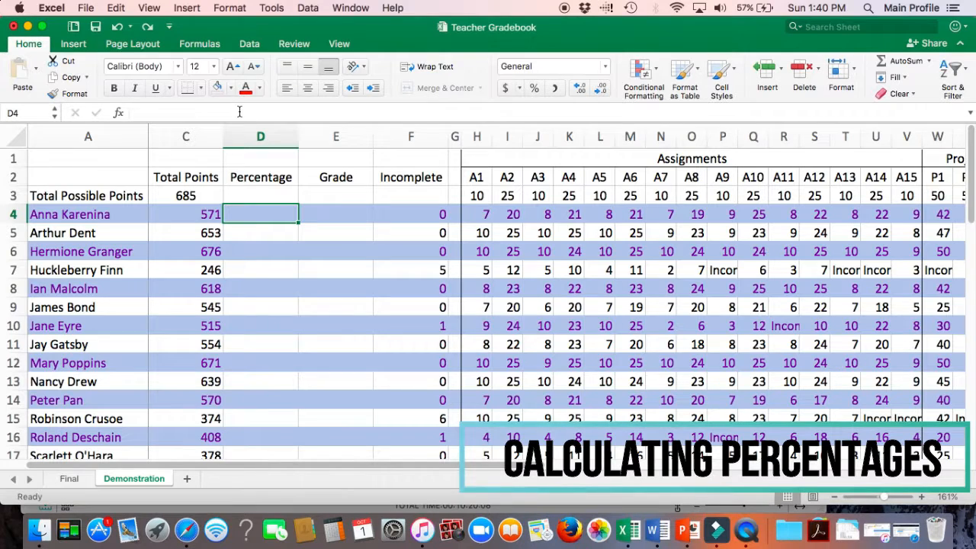
{"action": "type", "text": "="}
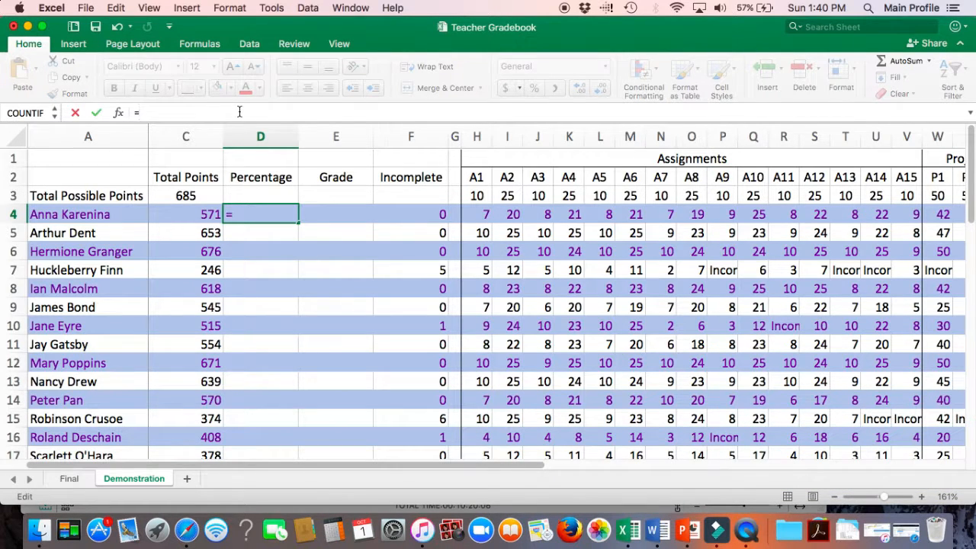
{"action": "left_click", "coordinate": [202, 218]}
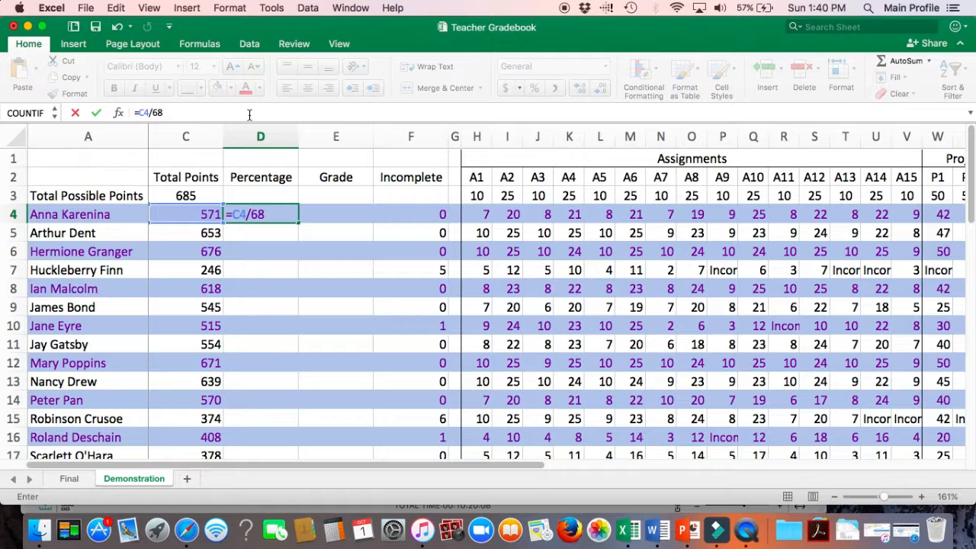
{"action": "key", "text": "Return"}
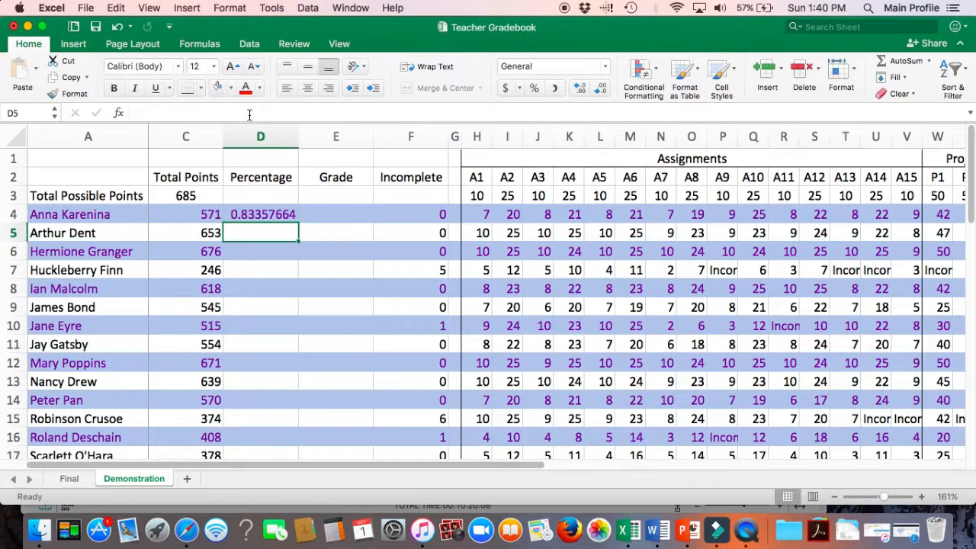
Step: Fill the percentage formula down column D through row 19 and format the column as percentages
{"action": "left_click", "coordinate": [278, 214]}
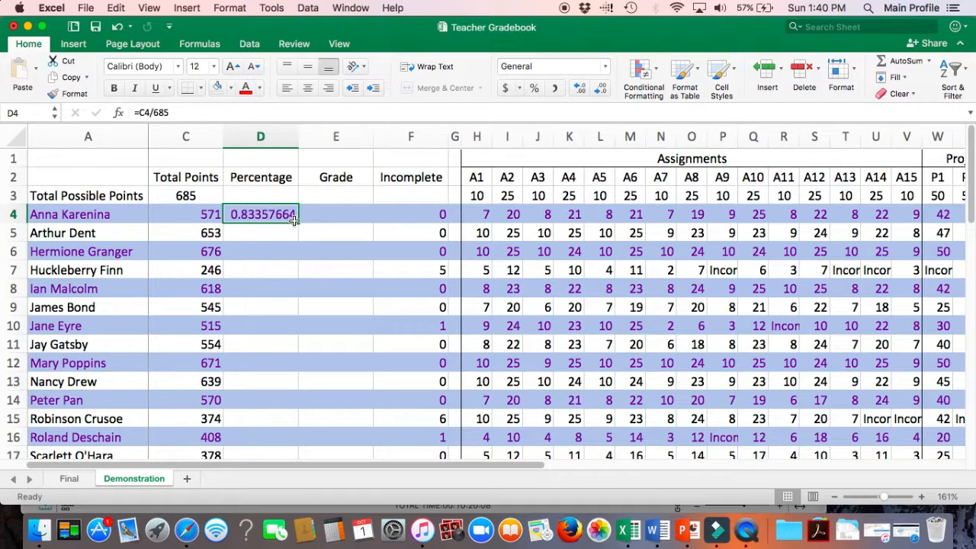
{"action": "left_click_drag", "start_coordinate": [298, 222], "coordinate": [283, 351]}
{"action": "scroll", "coordinate": [283, 352], "scroll_direction": "up", "scroll_amount": 5}
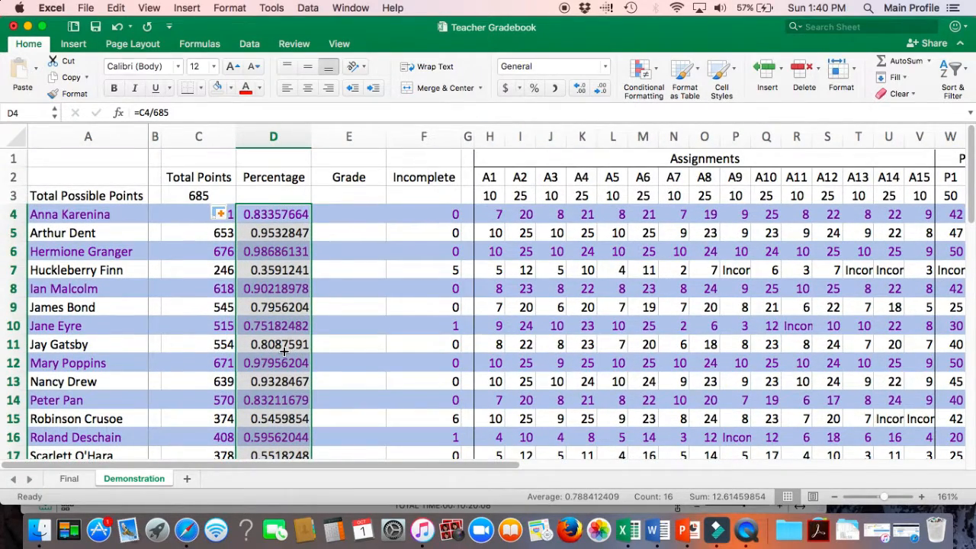
{"action": "left_click", "coordinate": [537, 88]}
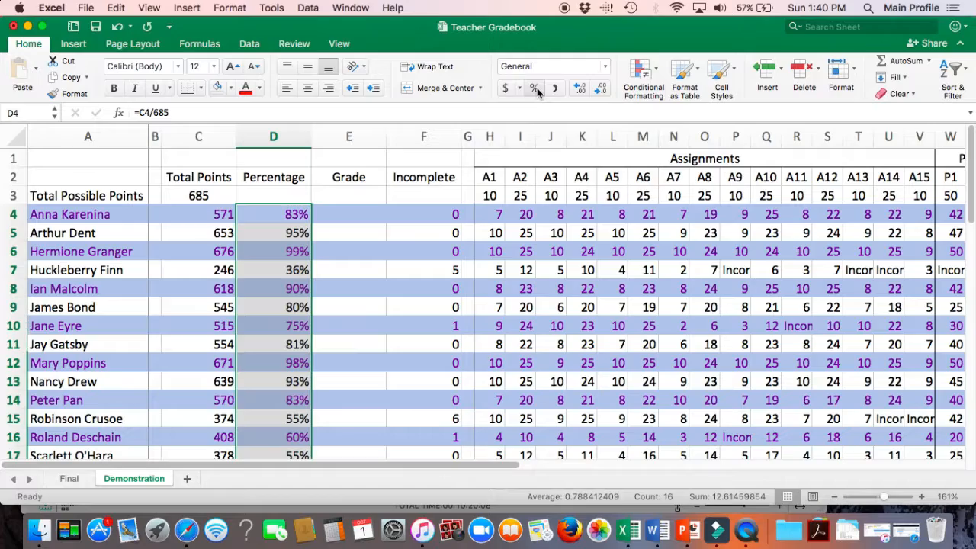
{"action": "left_click", "coordinate": [331, 302]}
{"action": "scroll", "coordinate": [330, 298], "scroll_direction": "down", "scroll_amount": 1}
{"action": "scroll", "coordinate": [330, 298], "scroll_direction": "down", "scroll_amount": 5}
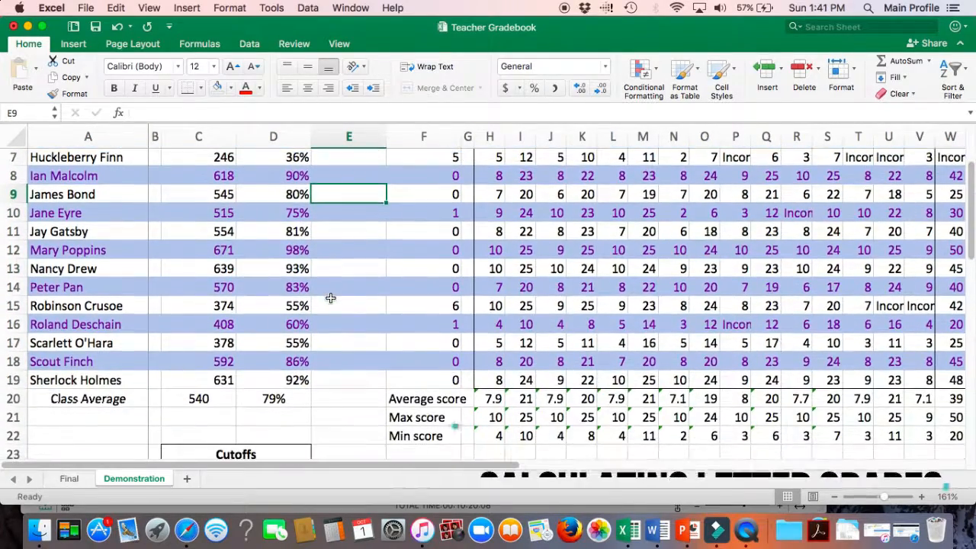
{"action": "scroll", "coordinate": [330, 298], "scroll_direction": "up", "scroll_amount": 4}
{"action": "scroll", "coordinate": [330, 298], "scroll_direction": "up", "scroll_amount": 2}
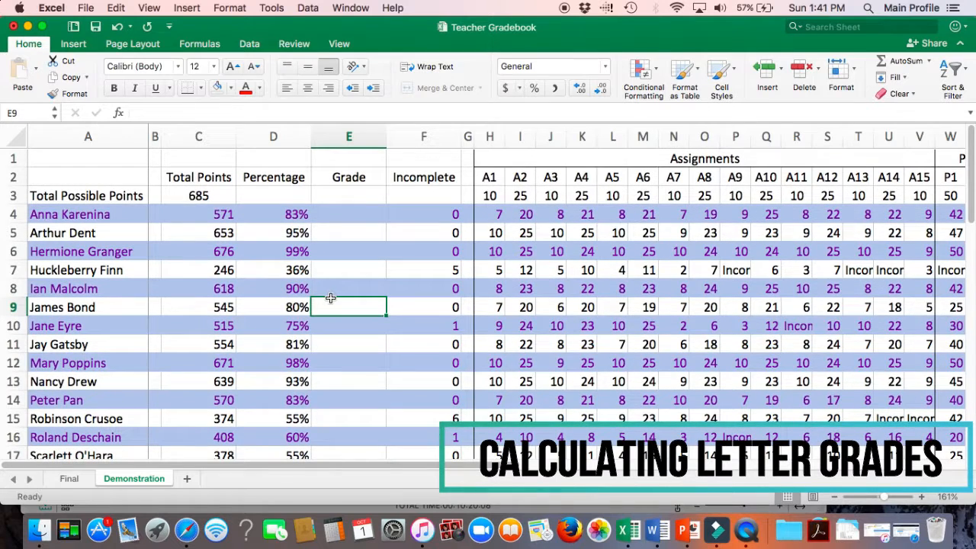
Step: Begin a LOOKUP formula in E4 that uses the first student's percentage in D4 as the lookup value
{"action": "left_click", "coordinate": [357, 215]}
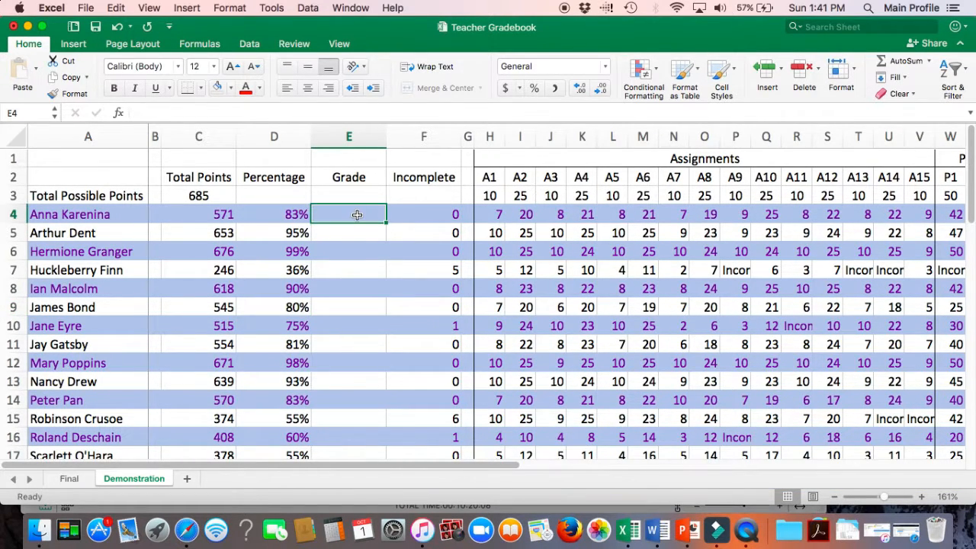
{"action": "type", "text": "="}
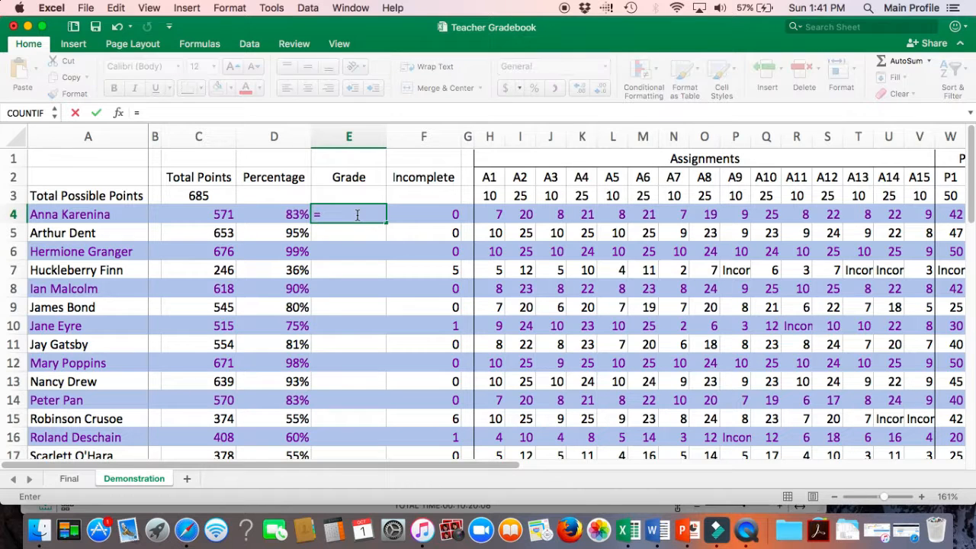
{"action": "type", "text": "loo"}
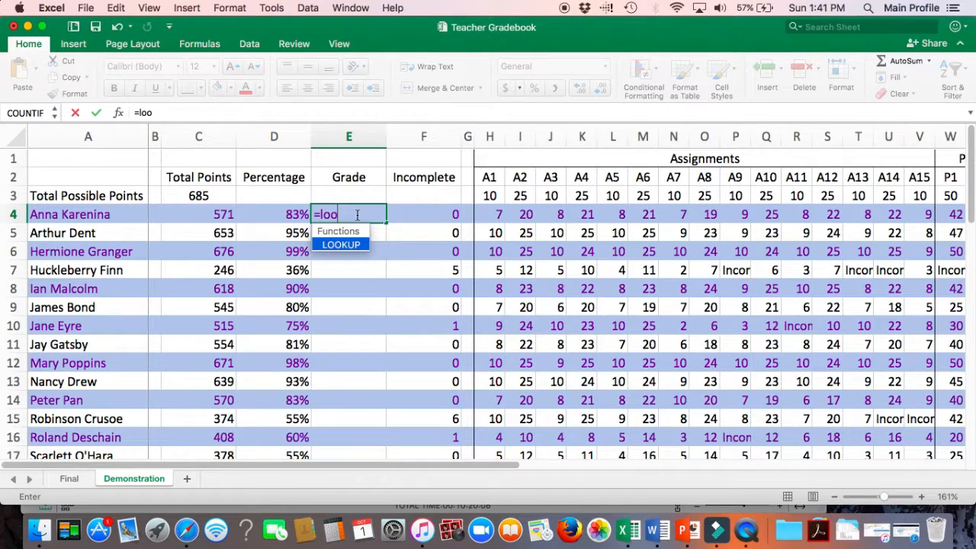
{"action": "double_click", "coordinate": [340, 245]}
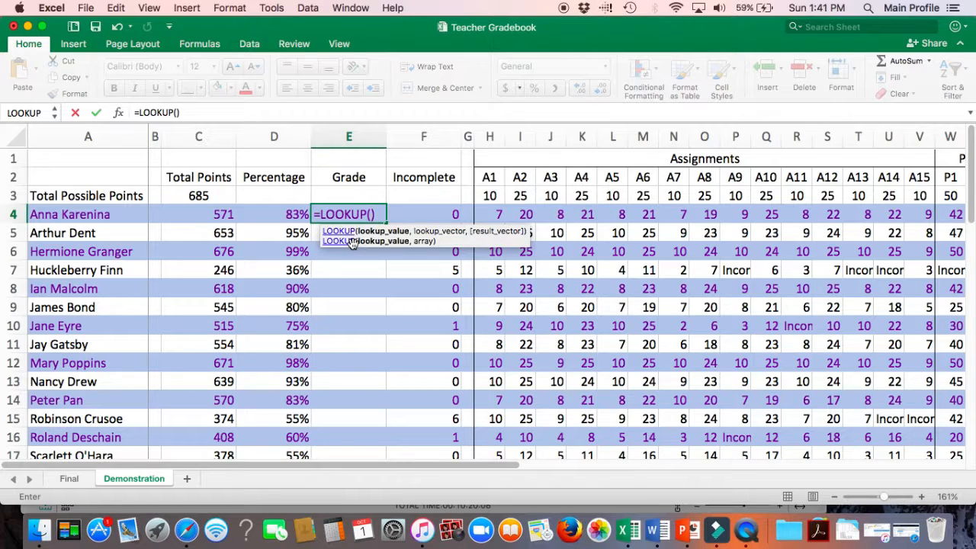
{"action": "left_click", "coordinate": [373, 248]}
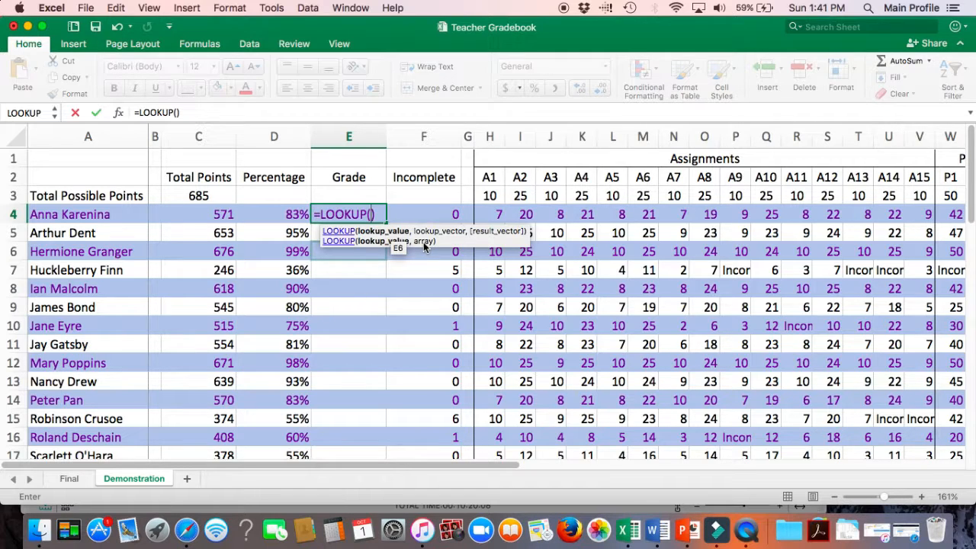
{"action": "left_click", "coordinate": [298, 215]}
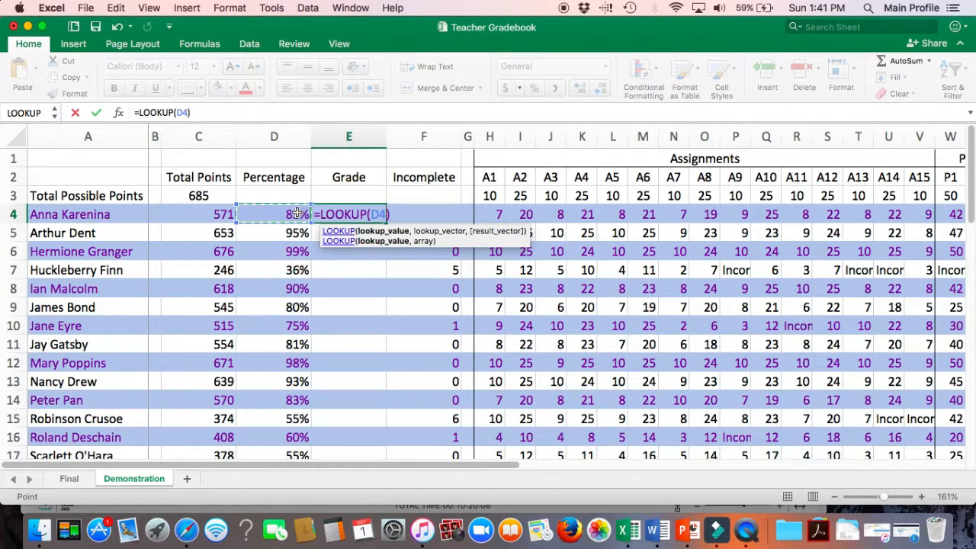
{"action": "type", "text": ","}
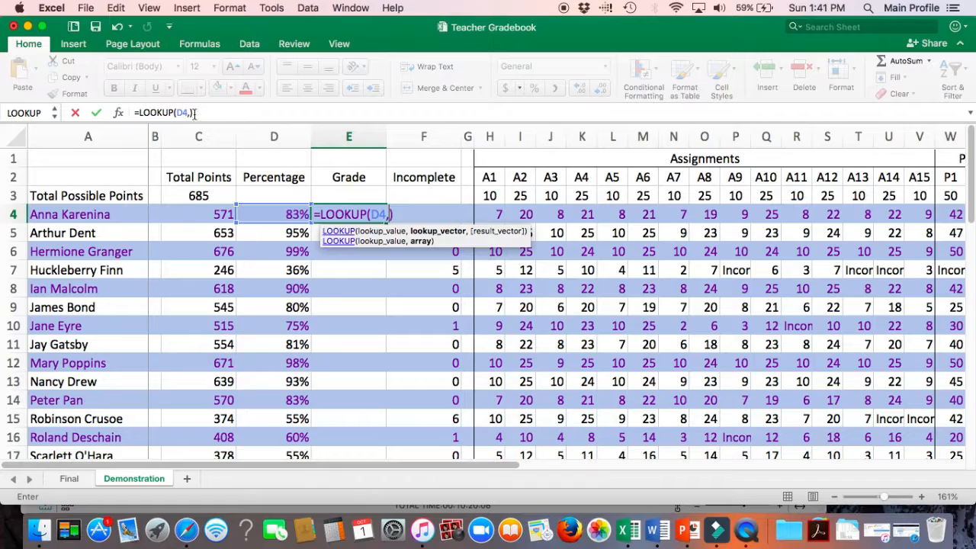
Step: Complete the E4 formula as =LOOKUP(D4,D24:D35,C24:C35) using the cutoff values and grade letters, and confirm
{"action": "scroll", "coordinate": [337, 291], "scroll_direction": "down", "scroll_amount": 10}
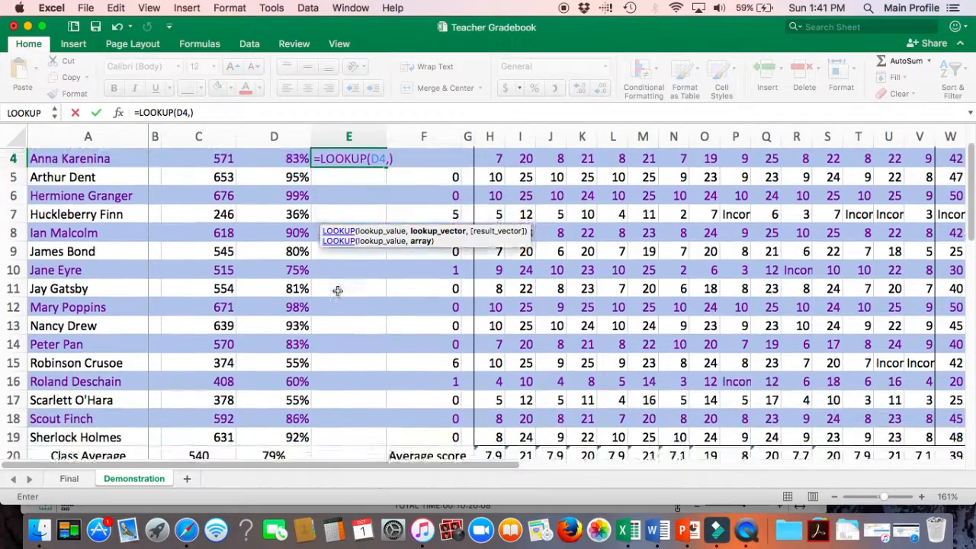
{"action": "scroll", "coordinate": [337, 291], "scroll_direction": "down", "scroll_amount": 3}
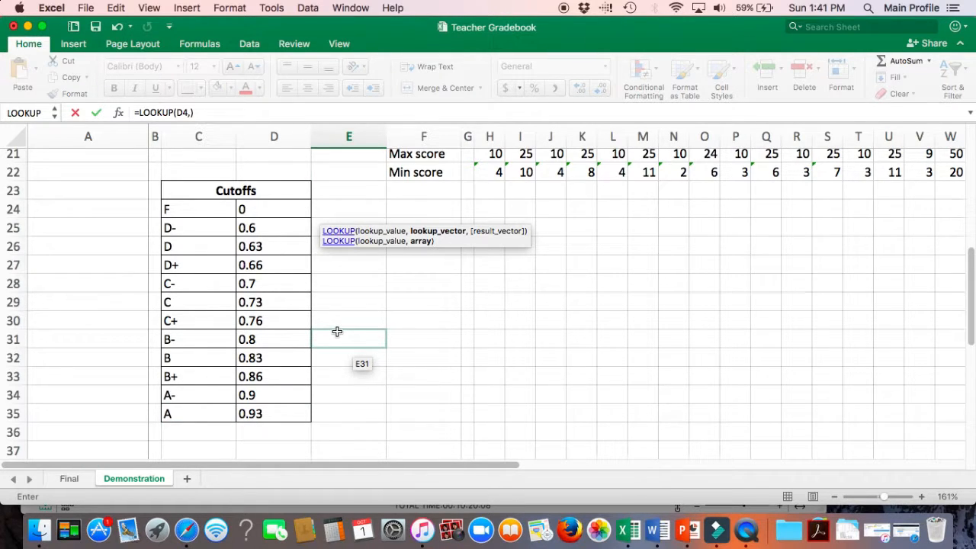
{"action": "left_click_drag", "start_coordinate": [270, 210], "coordinate": [272, 410]}
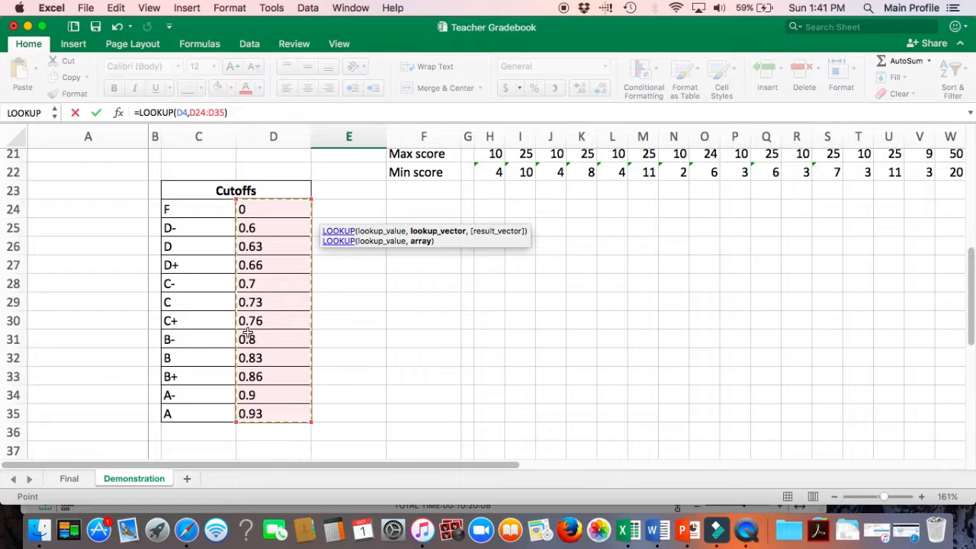
{"action": "left_click", "coordinate": [226, 112]}
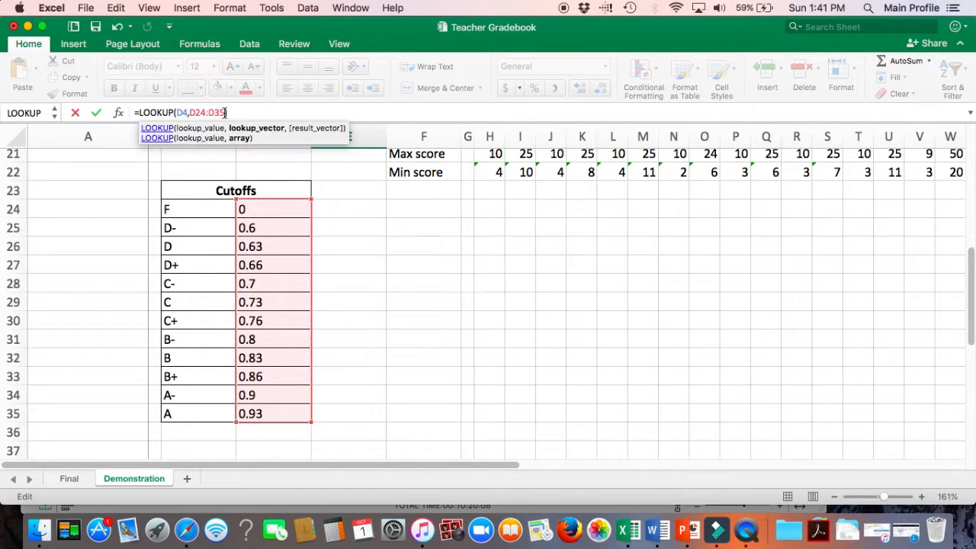
{"action": "type", "text": ","}
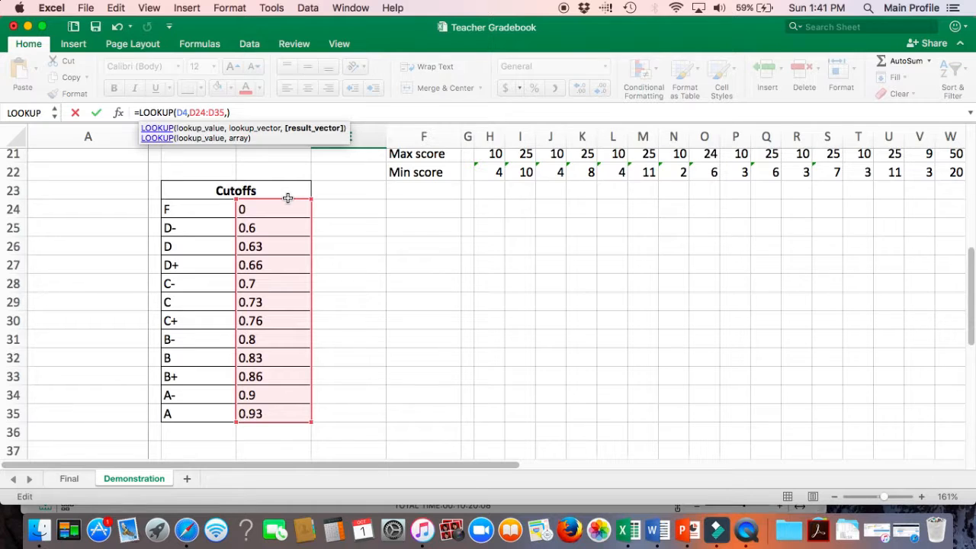
{"action": "left_click_drag", "start_coordinate": [202, 210], "coordinate": [201, 411]}
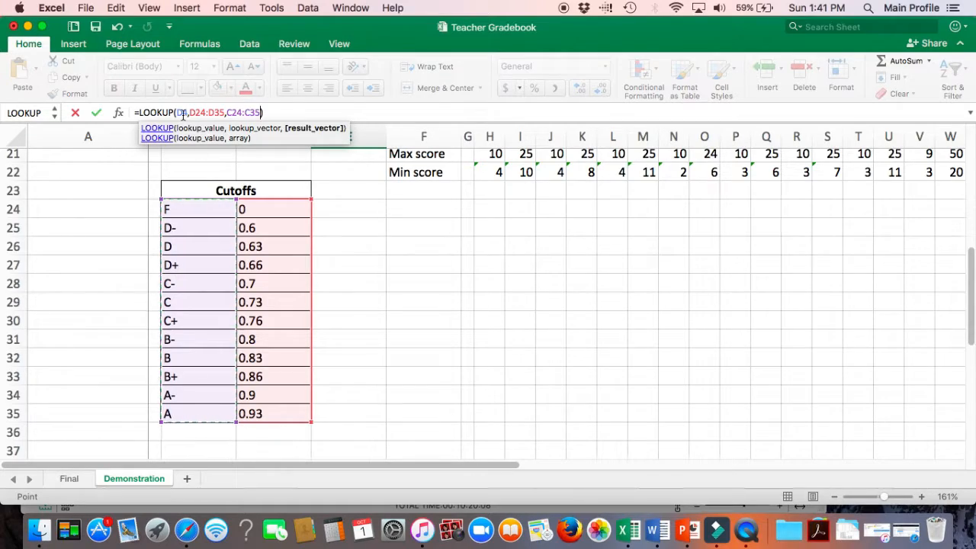
{"action": "scroll", "coordinate": [386, 299], "scroll_direction": "up", "scroll_amount": 5}
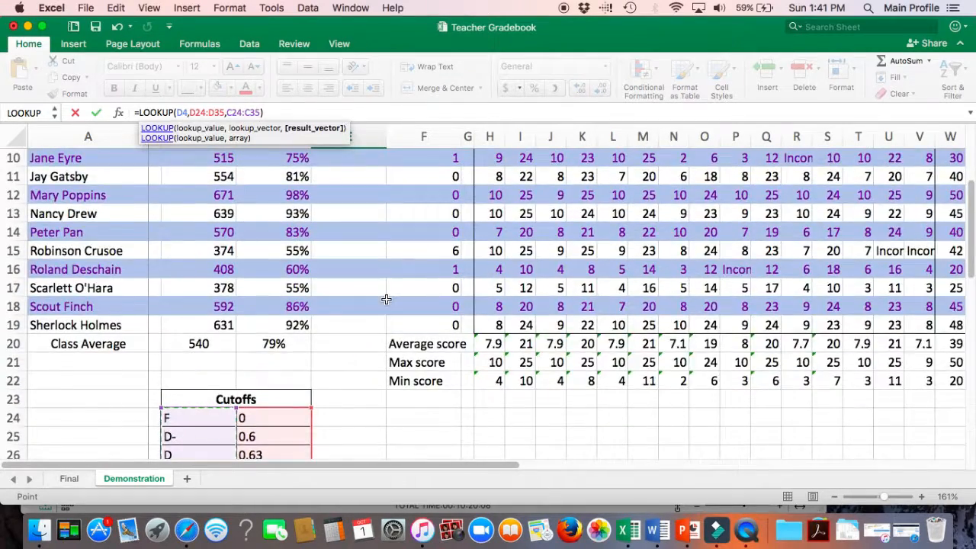
{"action": "scroll", "coordinate": [386, 299], "scroll_direction": "up", "scroll_amount": 4}
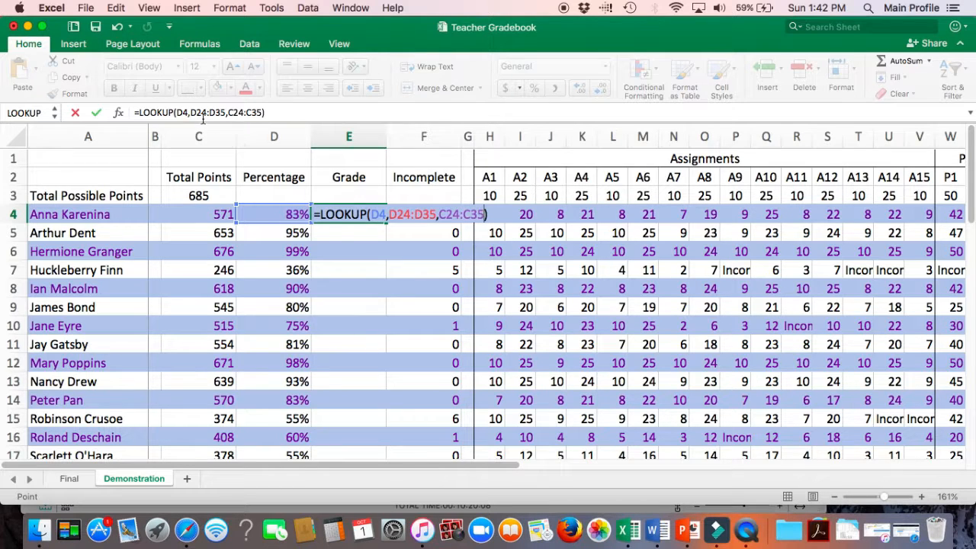
{"action": "key", "text": "Return"}
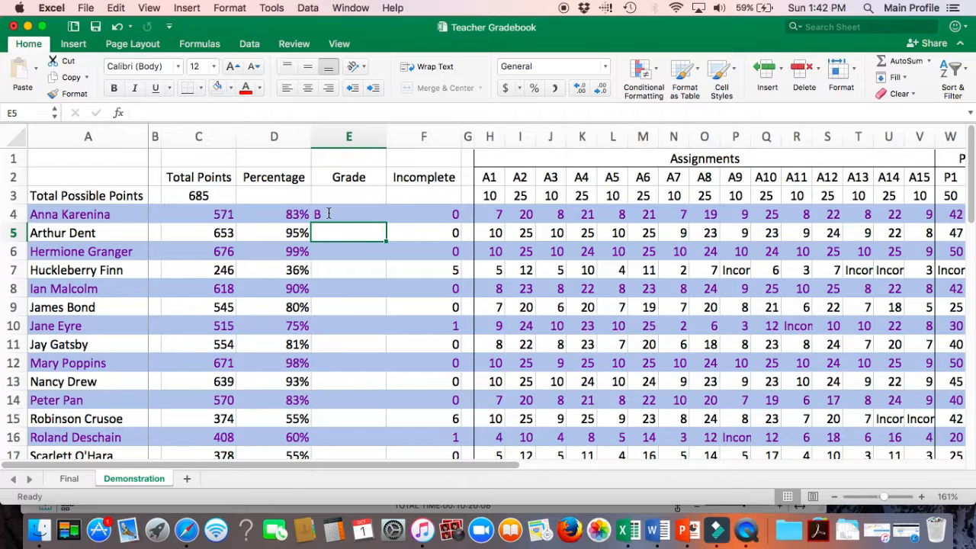
Step: Begin a LOOKUP formula in E10 that uses the percentage in D10 as the lookup value
{"action": "left_click", "coordinate": [332, 326]}
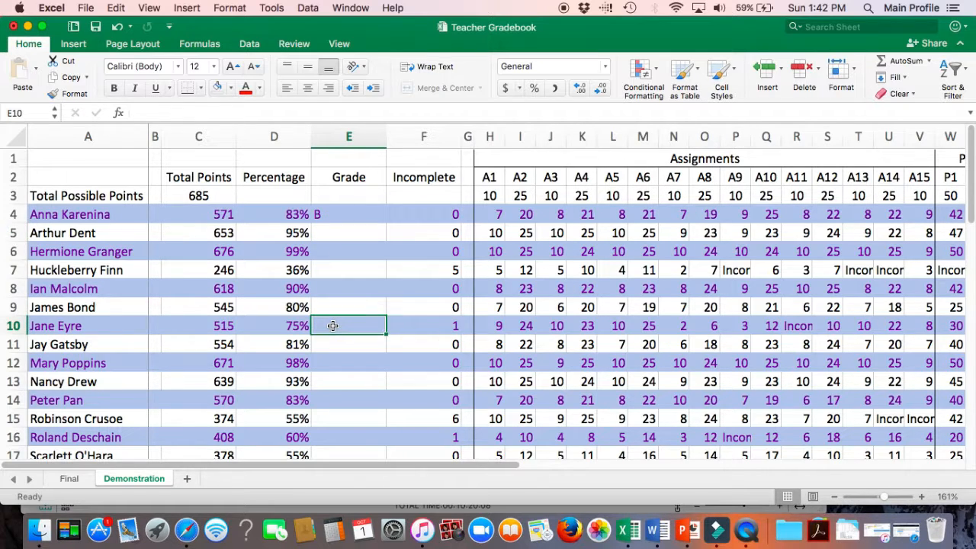
{"action": "type", "text": "="}
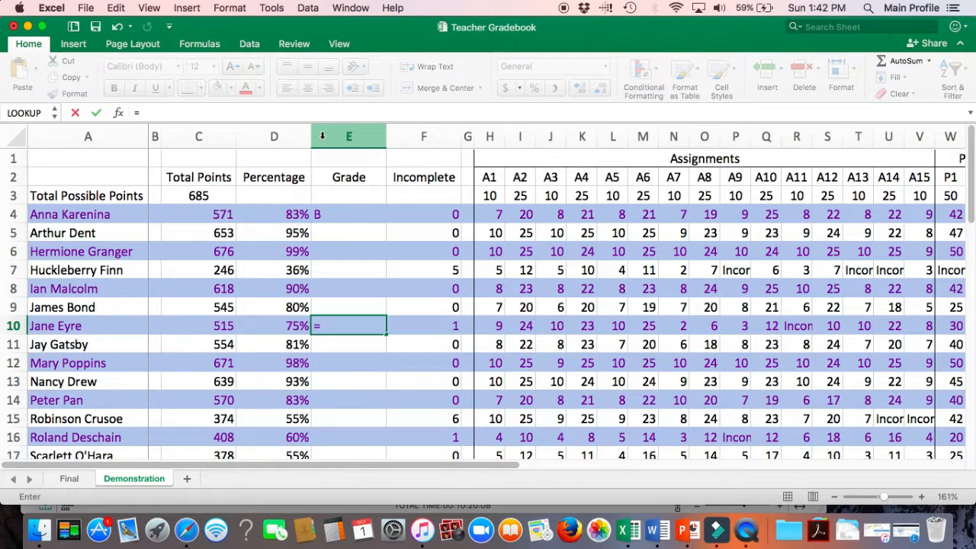
{"action": "type", "text": "loo"}
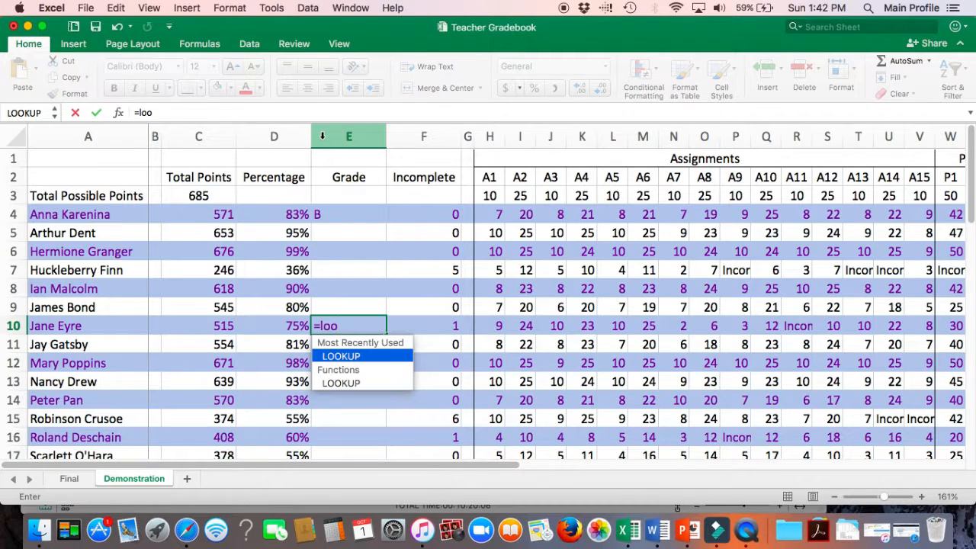
{"action": "left_click", "coordinate": [343, 356]}
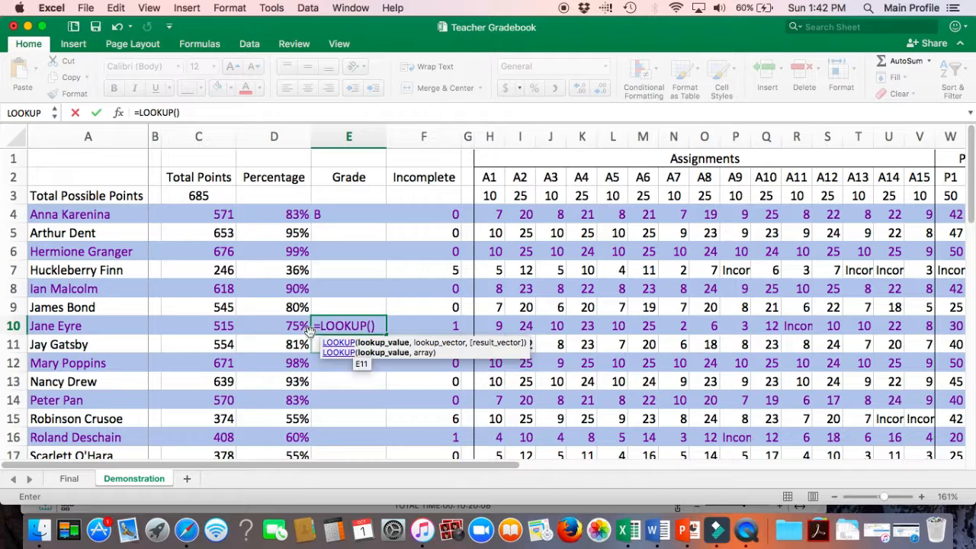
{"action": "left_click", "coordinate": [285, 328]}
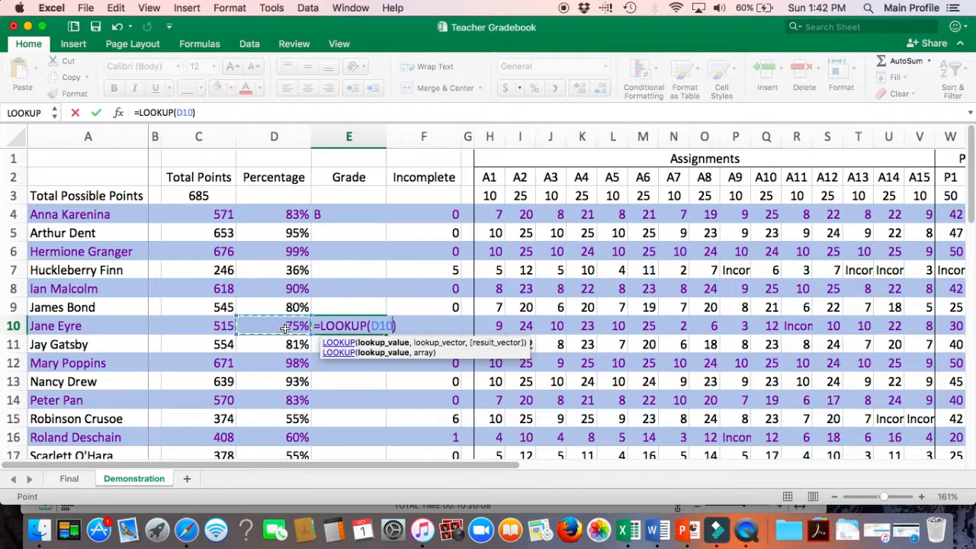
{"action": "type", "text": ","}
Step: Complete the E10 formula as =LOOKUP(D10,D24:D35,C24:C35) with the cutoff and grade ranges, confirm, and reselect E10
{"action": "scroll", "coordinate": [380, 360], "scroll_direction": "down", "scroll_amount": 5}
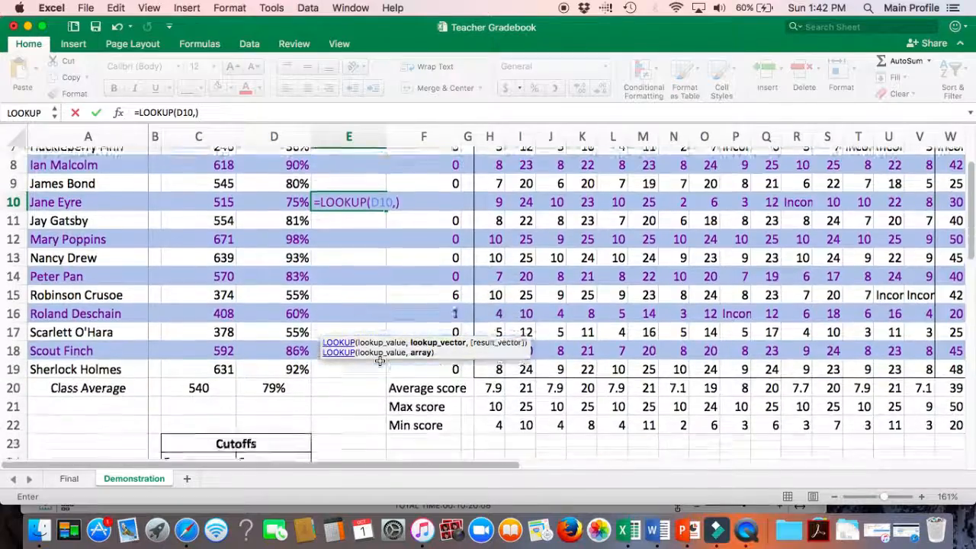
{"action": "scroll", "coordinate": [380, 360], "scroll_direction": "down", "scroll_amount": 3}
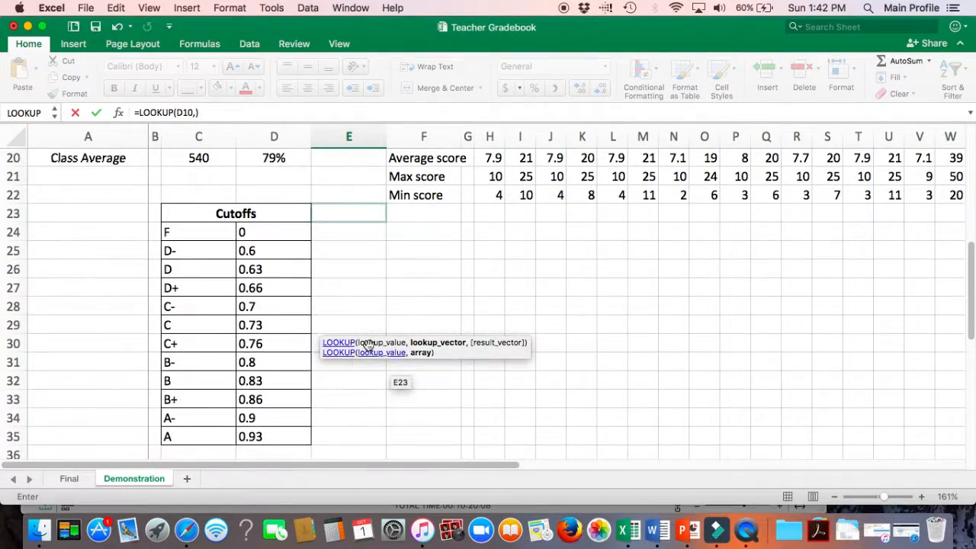
{"action": "left_click", "coordinate": [268, 236]}
{"action": "left_click_drag", "start_coordinate": [269, 237], "coordinate": [274, 432]}
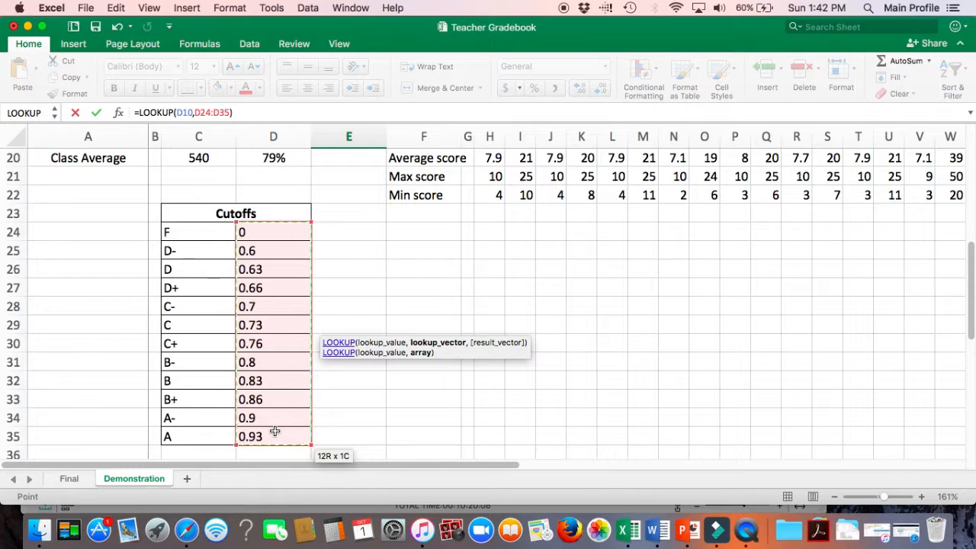
{"action": "left_click_drag", "start_coordinate": [275, 431], "coordinate": [275, 432]}
{"action": "type", "text": ","}
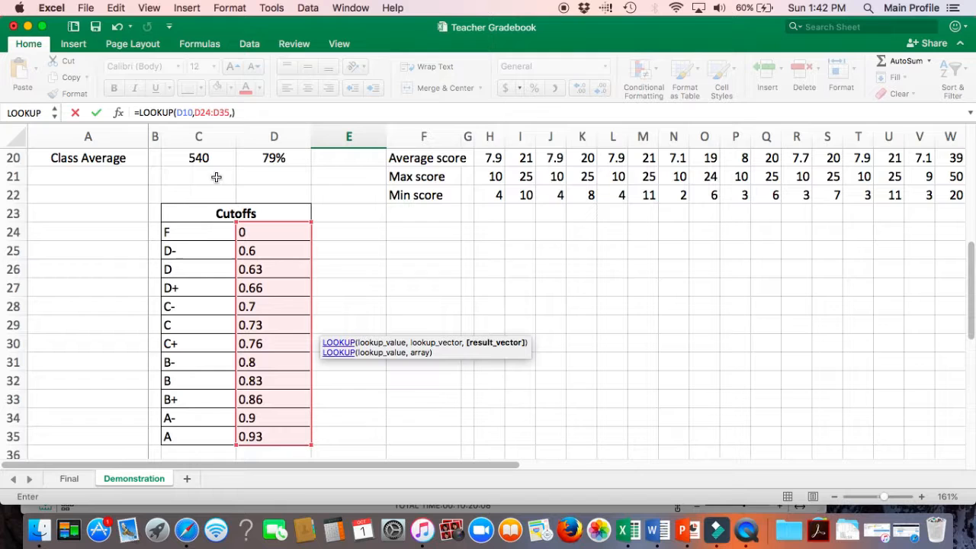
{"action": "left_click_drag", "start_coordinate": [201, 228], "coordinate": [197, 435]}
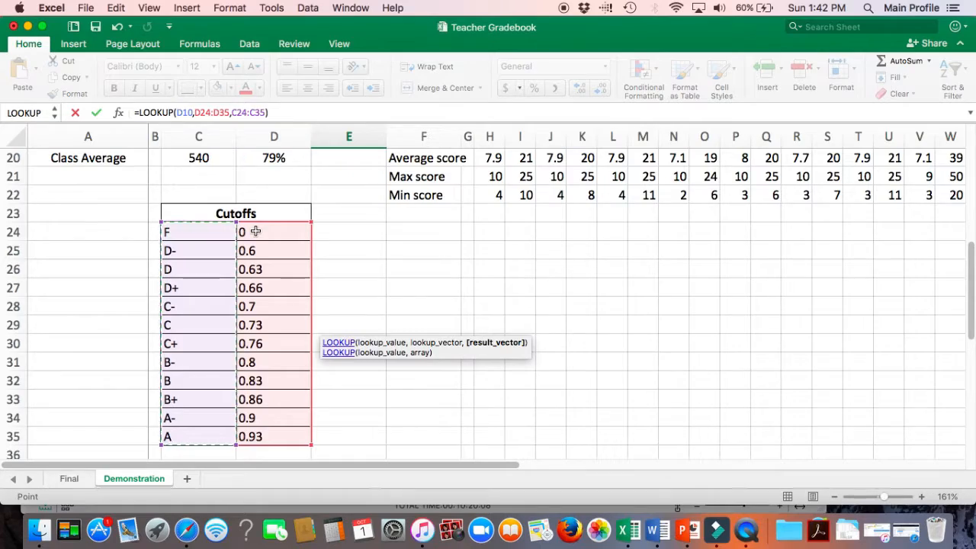
{"action": "key", "text": "Return"}
{"action": "scroll", "coordinate": [256, 229], "scroll_direction": "up", "scroll_amount": 5}
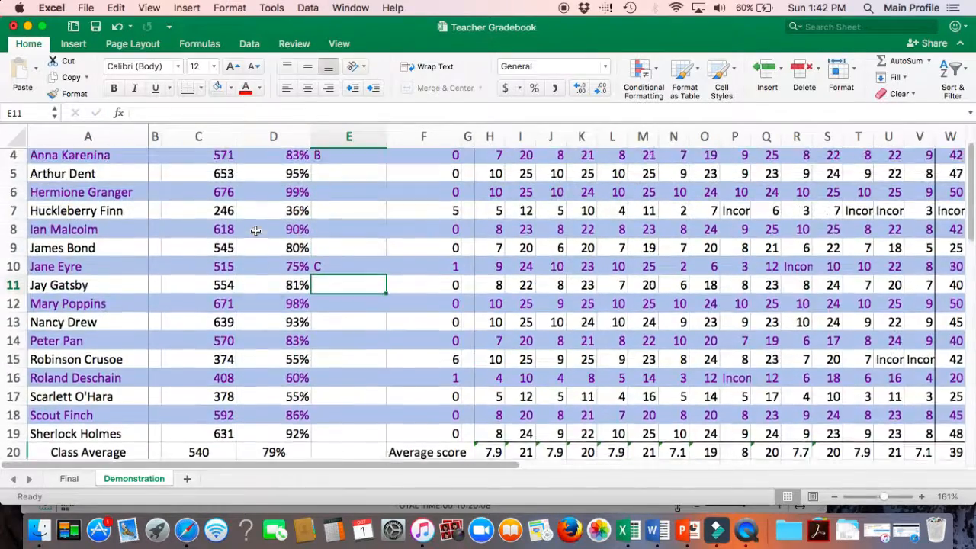
{"action": "left_click", "coordinate": [337, 327]}
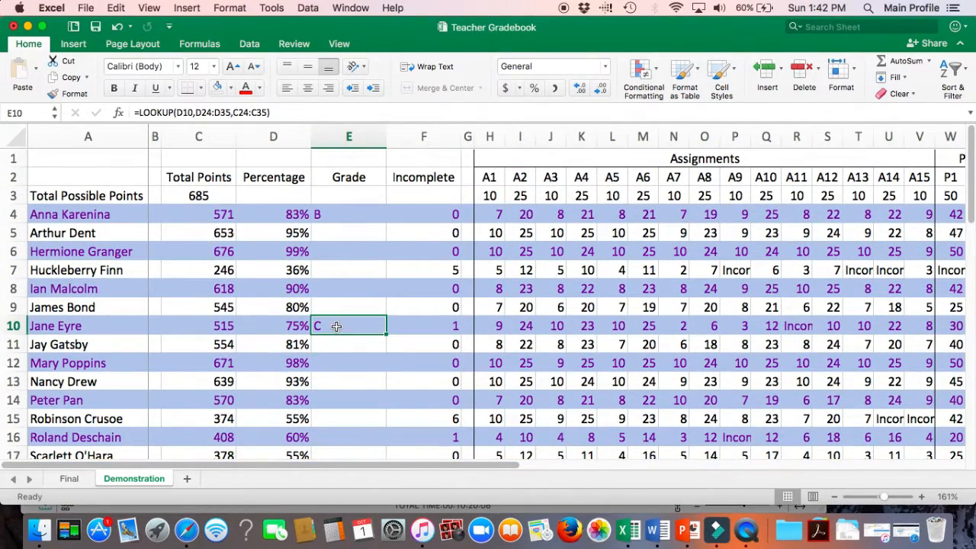
{"action": "scroll", "coordinate": [387, 305], "scroll_direction": "down", "scroll_amount": 3}
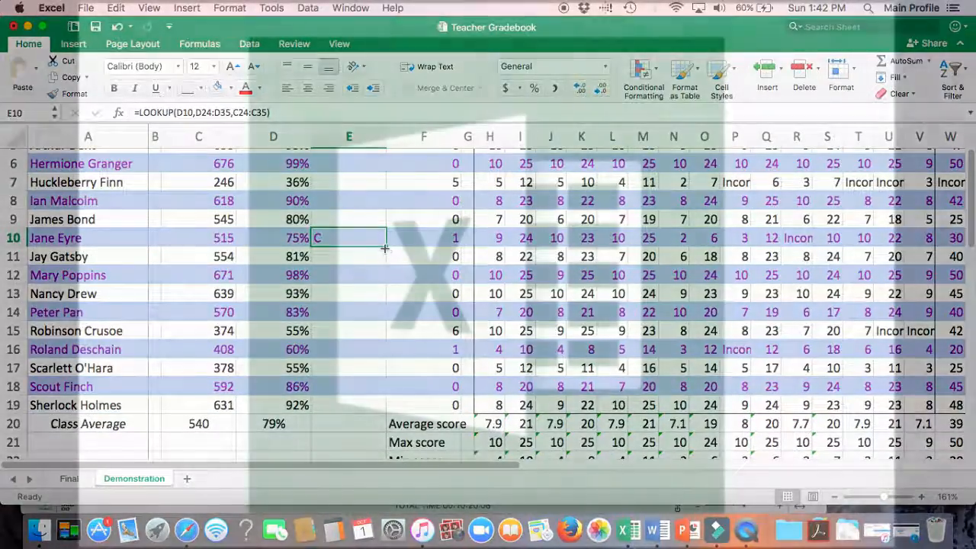